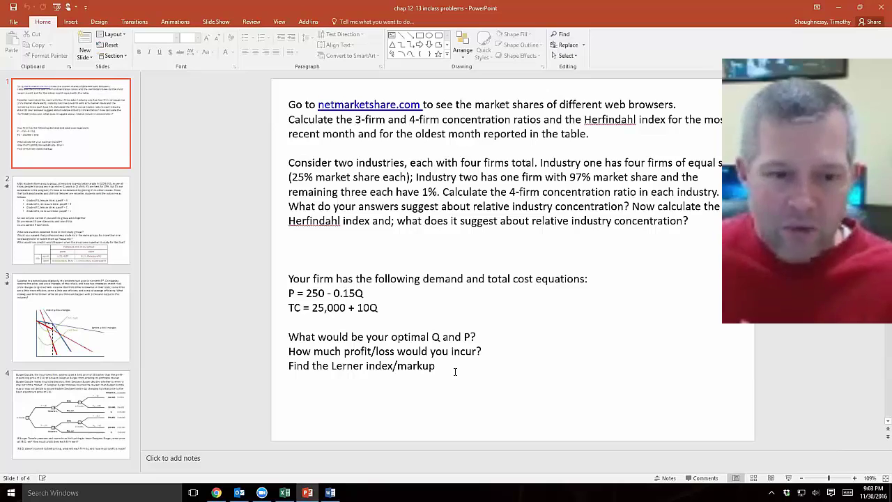
Step: Look over the Assignment 6 document in Word and the worked problem on Sheet2 of the Excel workbook
click(330, 493)
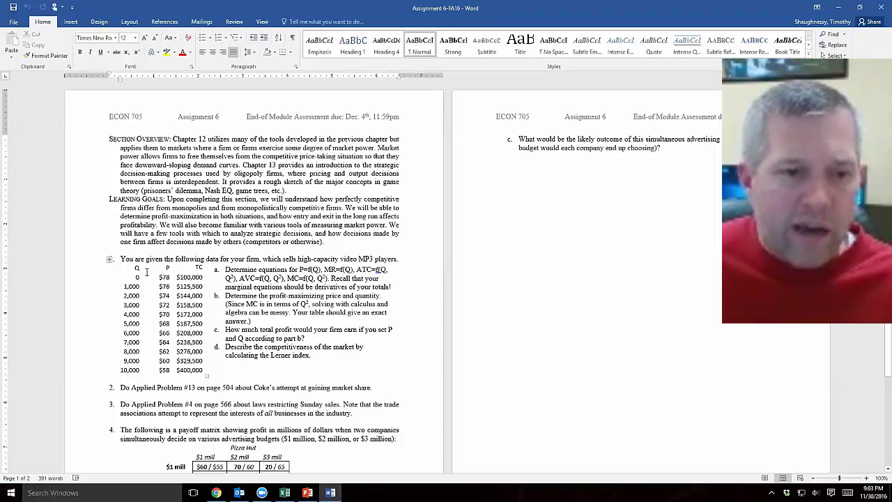
click(838, 7)
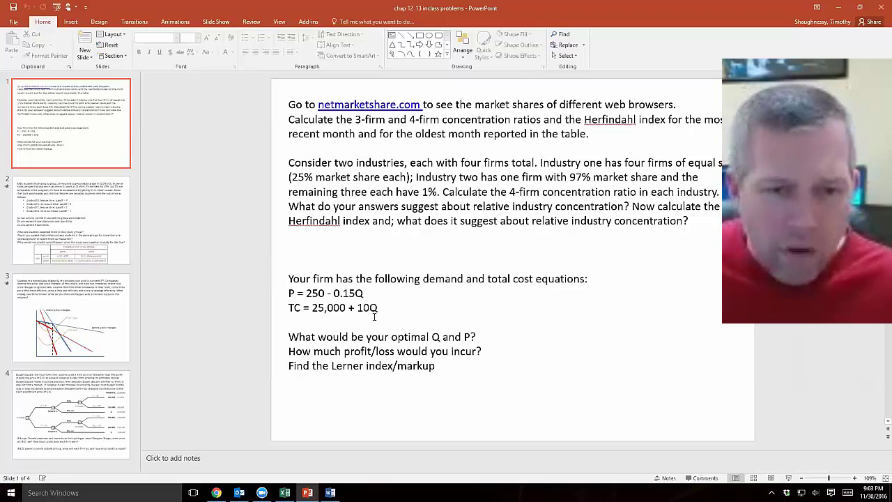
click(285, 493)
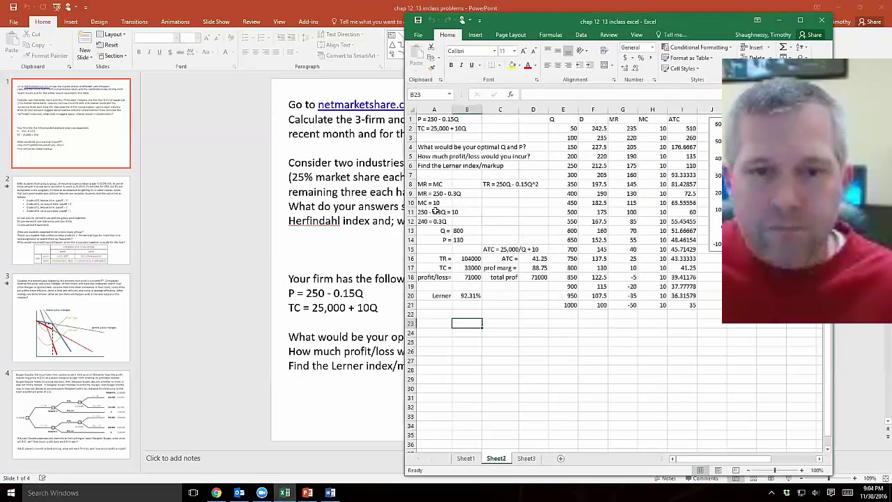
click(435, 202)
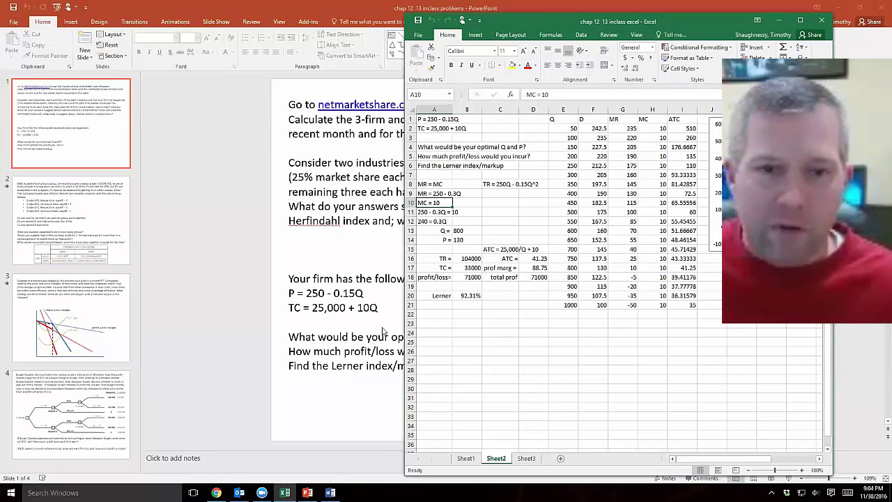
click(490, 210)
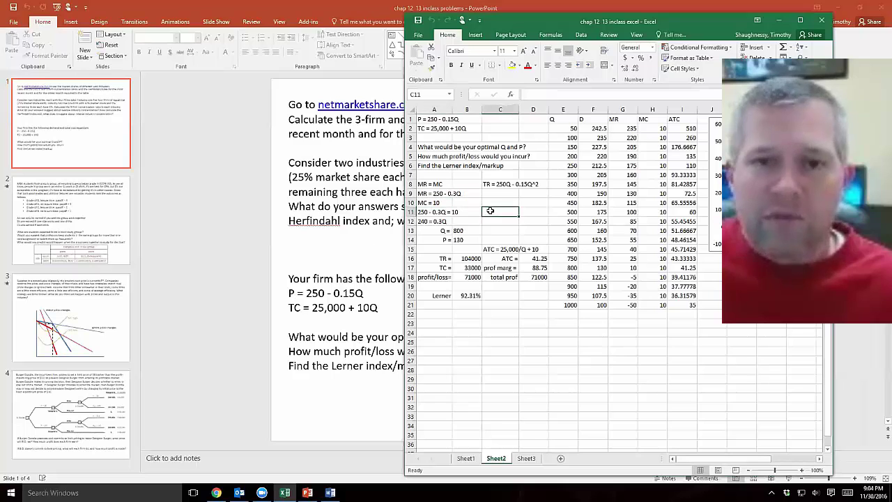
click(779, 20)
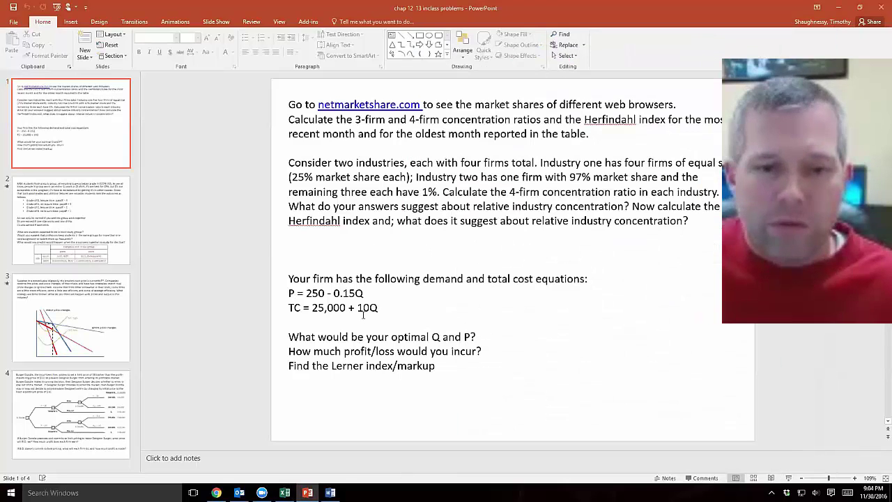
Step: Switch back to the Excel workbook and look over the demand and cost chart and the price equation on Sheet2
mouse_move(285, 492)
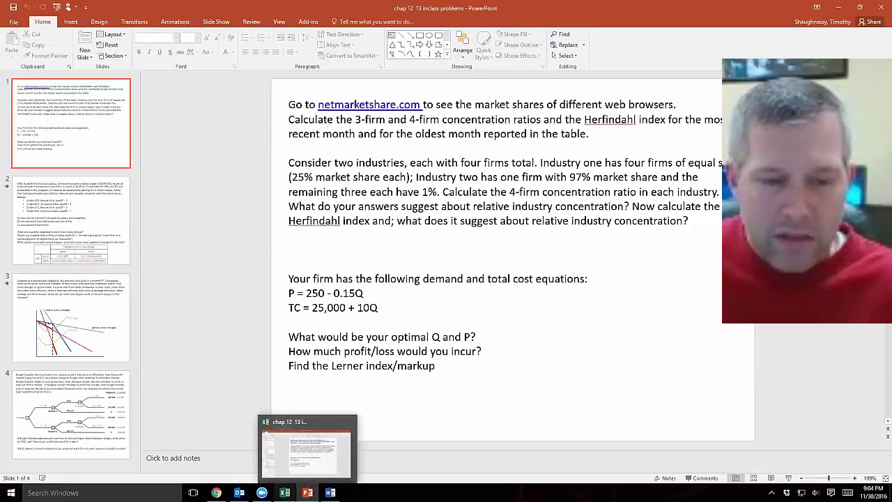
click(284, 446)
click(377, 418)
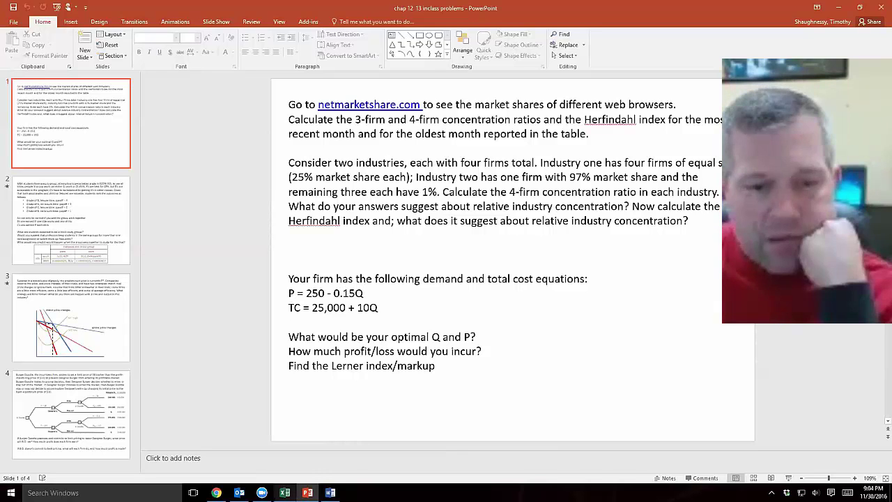
mouse_move(284, 493)
click(285, 461)
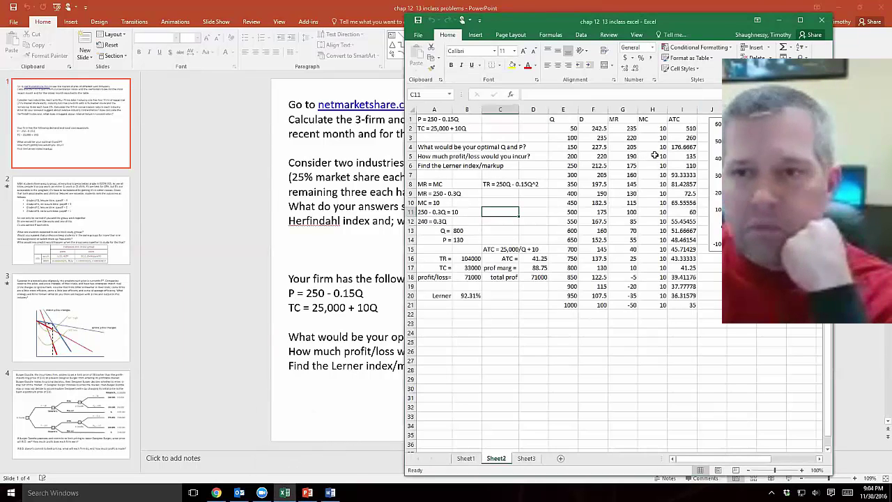
drag(705, 461, 745, 461)
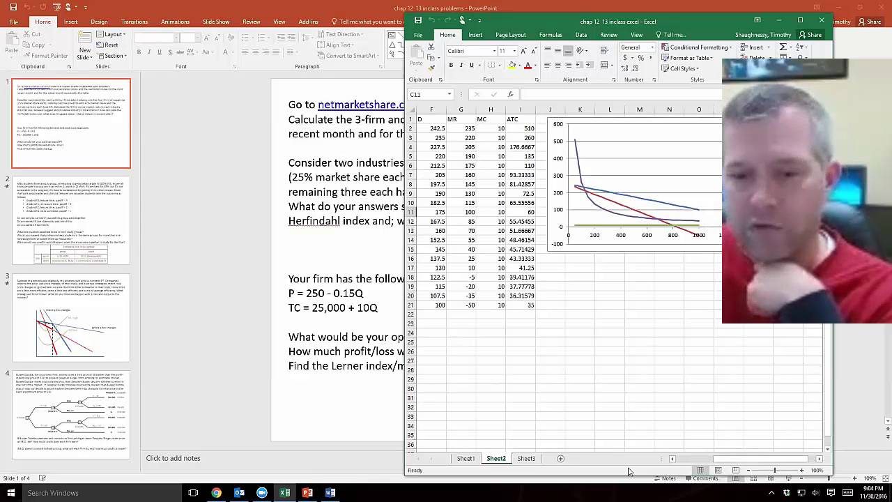
click(682, 459)
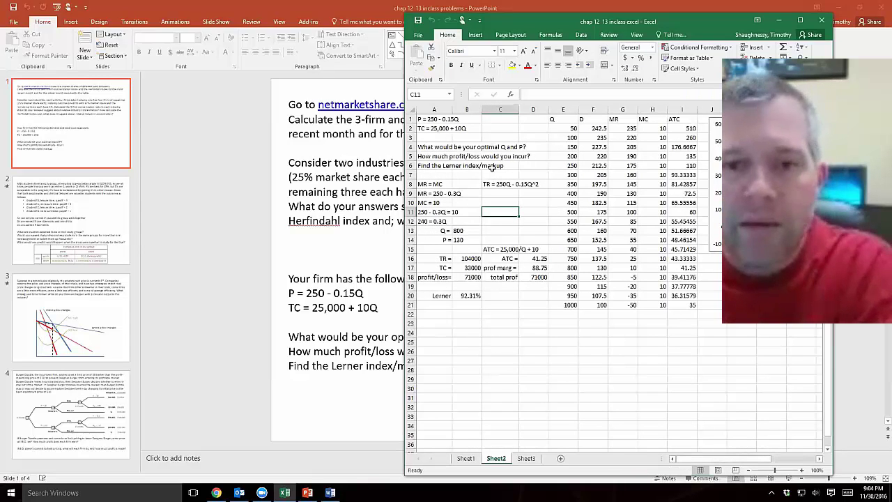
click(437, 120)
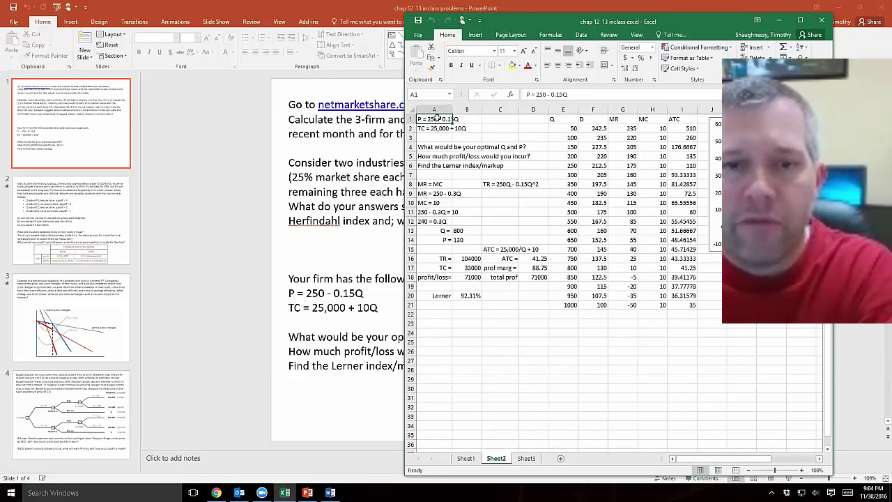
Step: Maximize the workbook window and enlarge the worksheet to 150% zoom
click(800, 20)
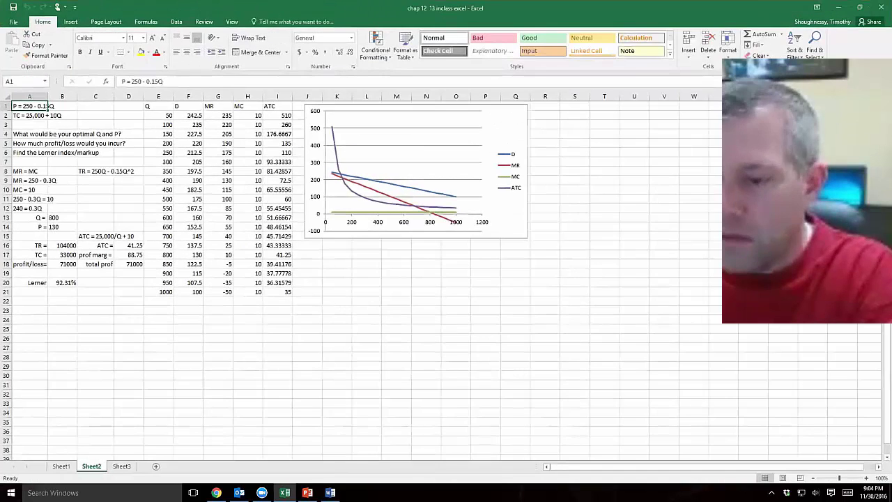
click(867, 478)
click(867, 478)
click(866, 479)
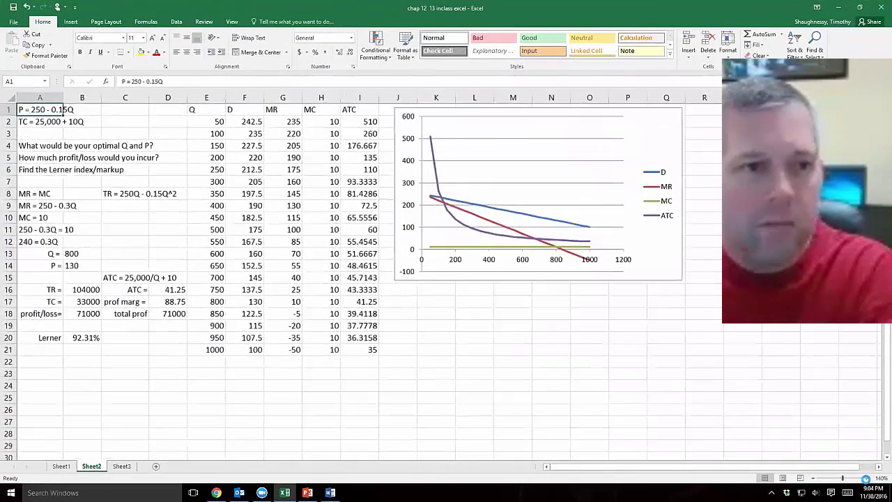
click(866, 479)
click(867, 479)
Step: Review the price and total cost equations and the MR = MC condition in column A
click(56, 128)
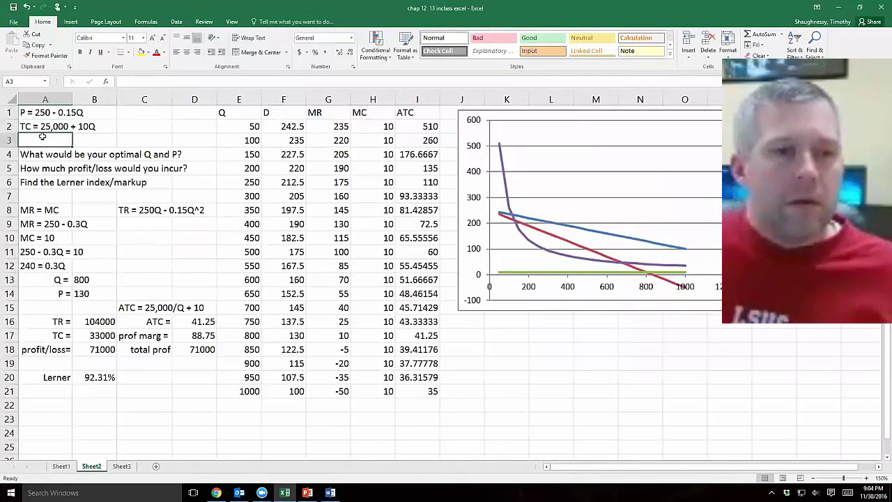
key(Up)
key(Down)
key(Down)
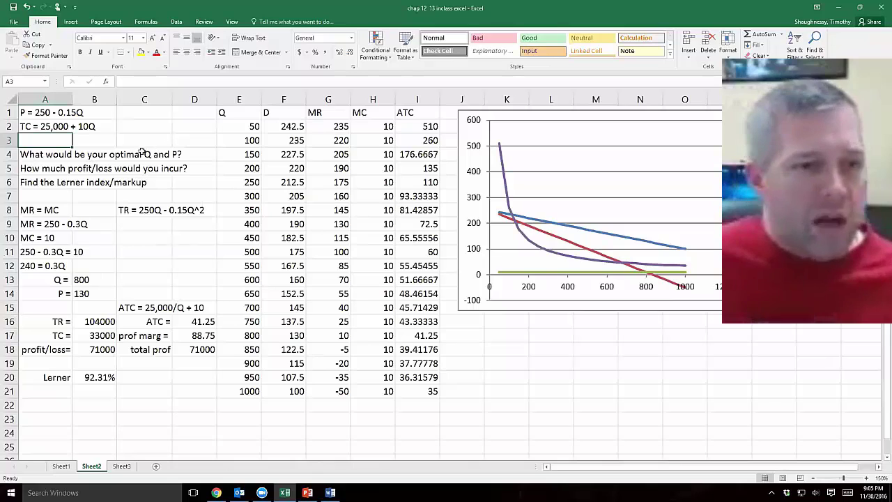
click(67, 209)
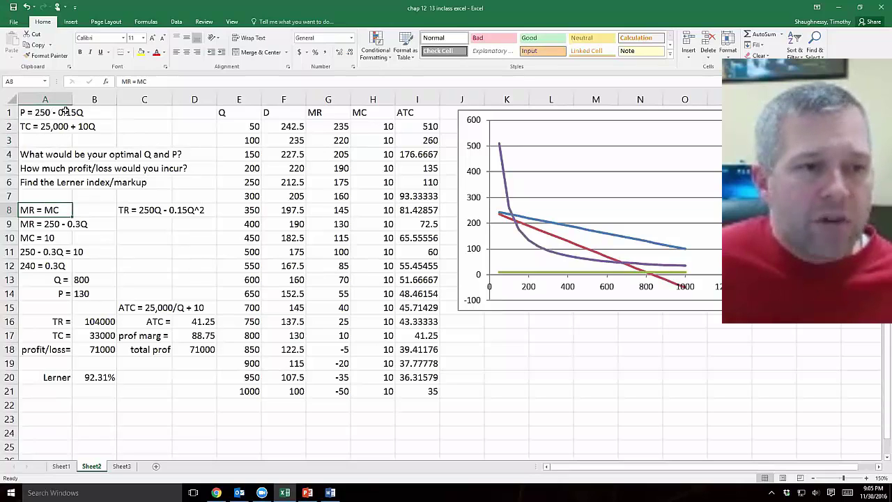
click(31, 111)
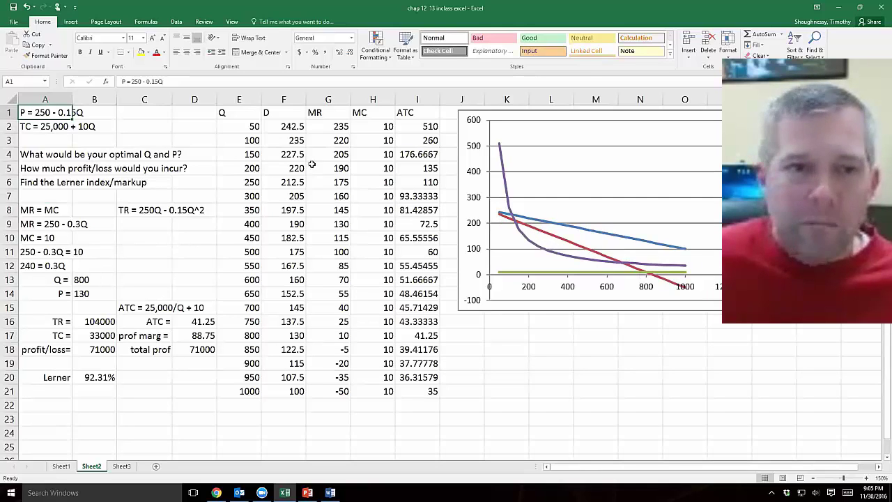
Step: Examine the Q, D and MR columns of the table and the demand formula behind the first D value
click(273, 155)
click(265, 168)
key(Up)
key(Up)
key(Up)
click(324, 159)
click(284, 136)
click(338, 194)
click(296, 212)
click(237, 137)
click(239, 196)
click(241, 237)
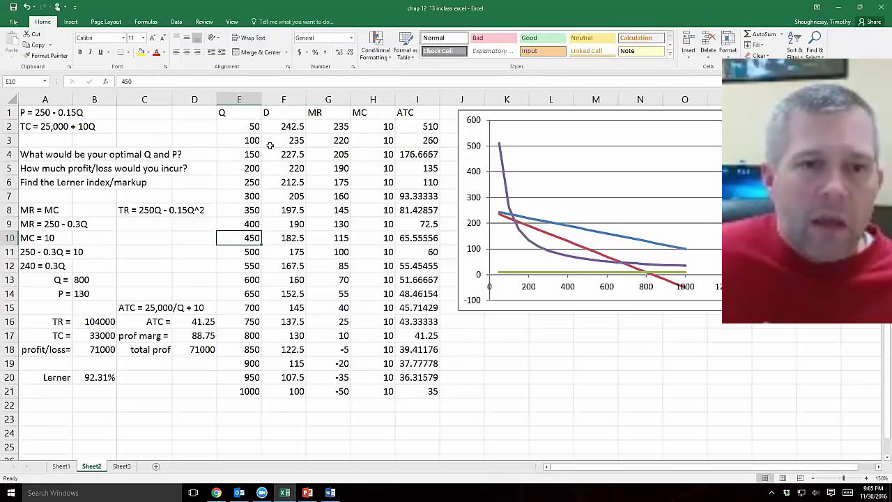
click(282, 127)
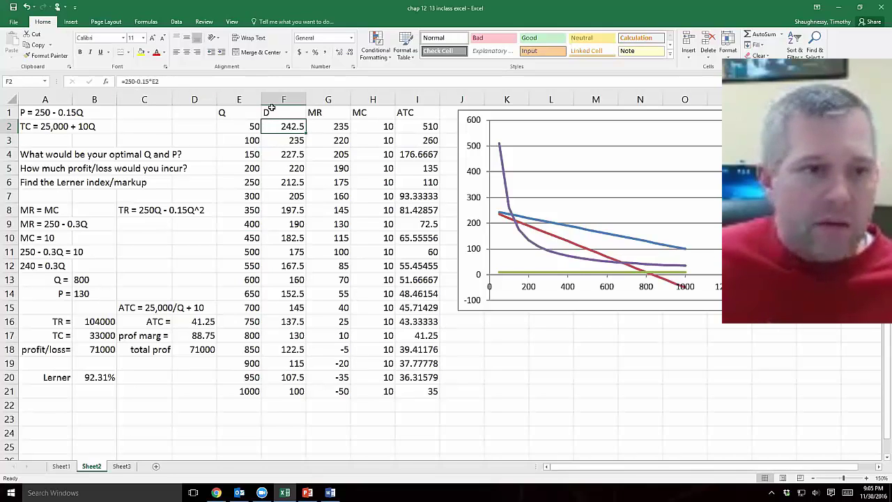
Step: Examine how the total revenue equation in C8 leads to the marginal revenue equation in A9
click(53, 213)
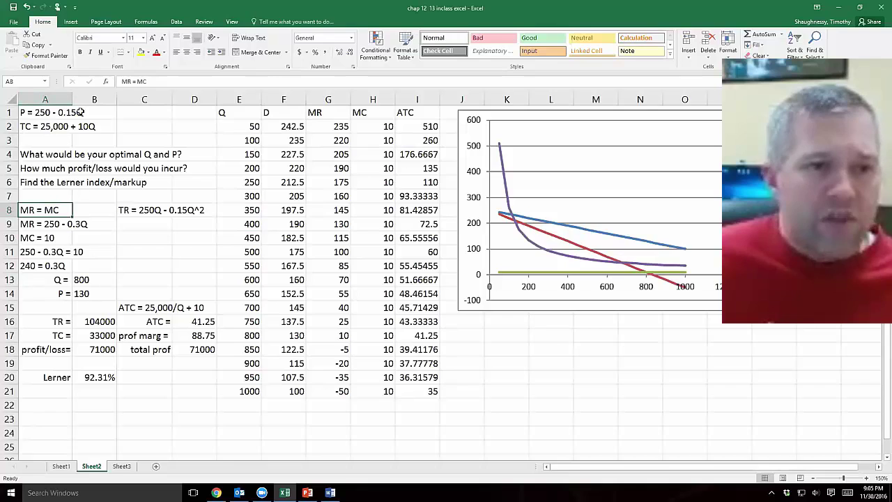
click(139, 210)
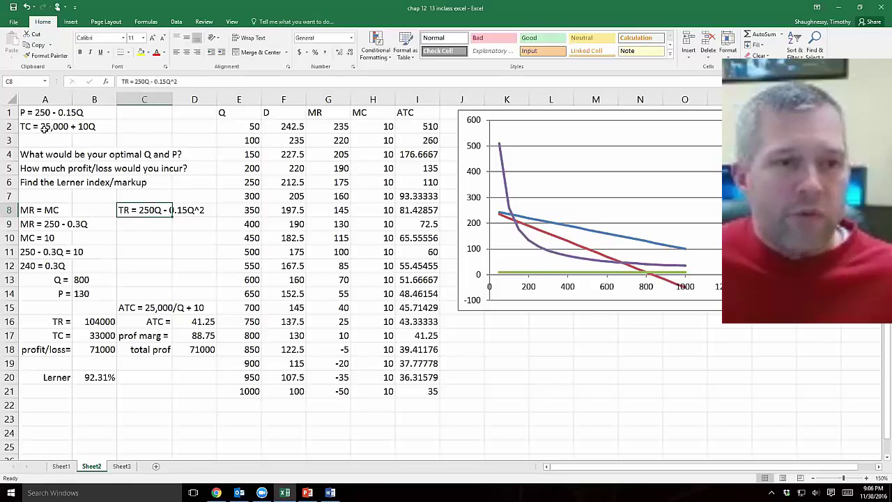
click(161, 223)
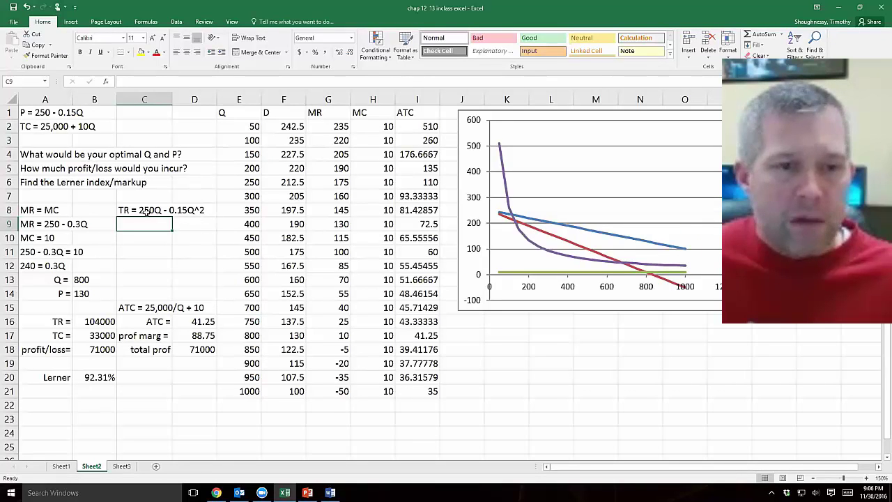
click(151, 214)
click(149, 224)
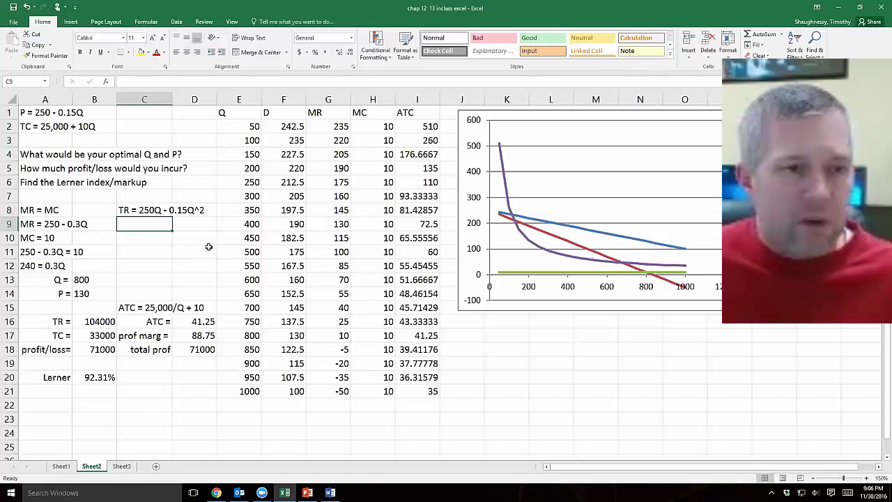
click(28, 223)
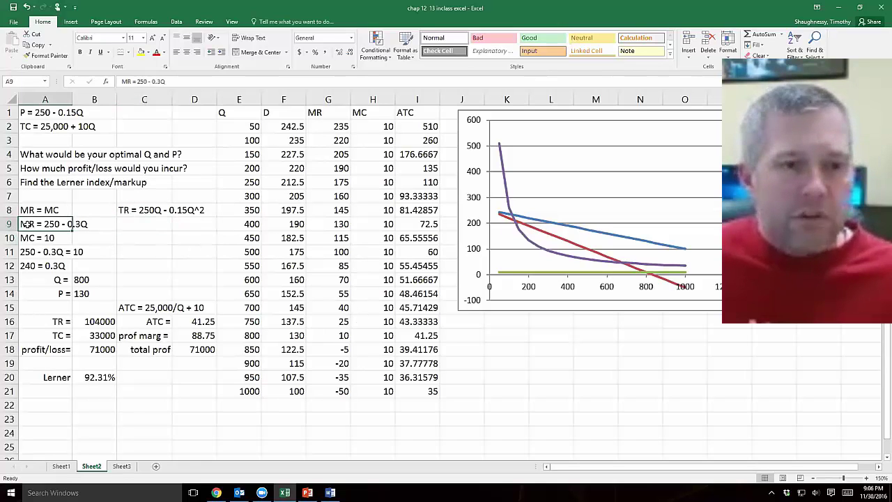
click(147, 225)
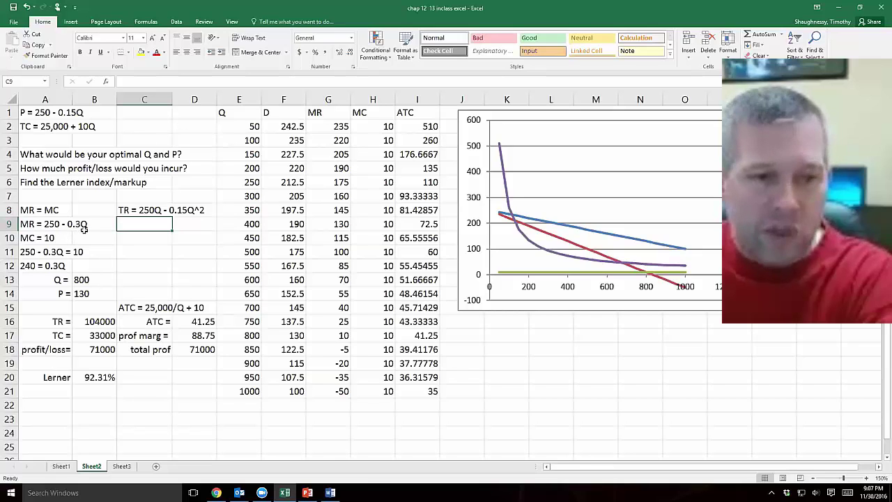
click(61, 231)
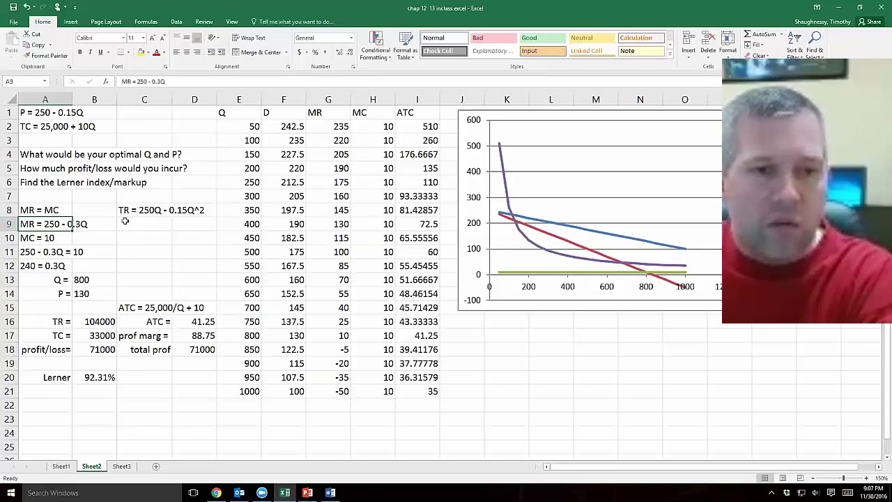
Step: Inspect the marginal revenue formulas down the MR column of the table
click(329, 128)
click(327, 167)
click(325, 195)
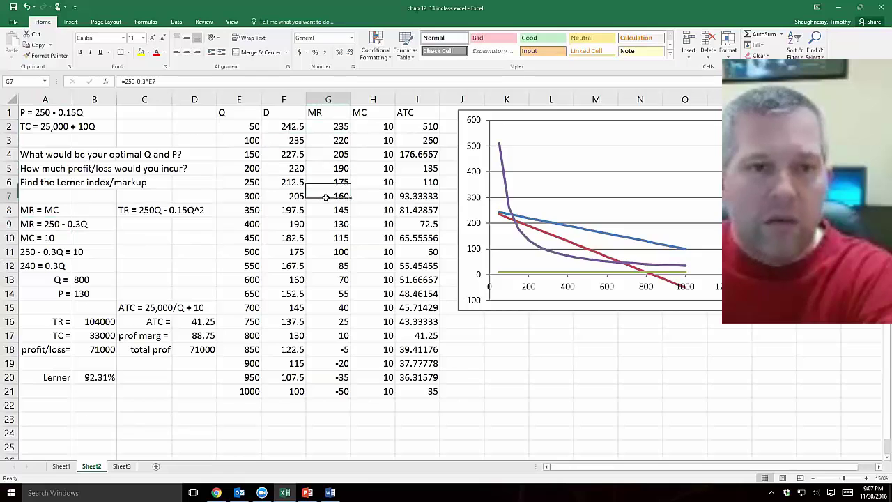
click(327, 128)
click(332, 153)
click(328, 195)
click(328, 211)
click(334, 249)
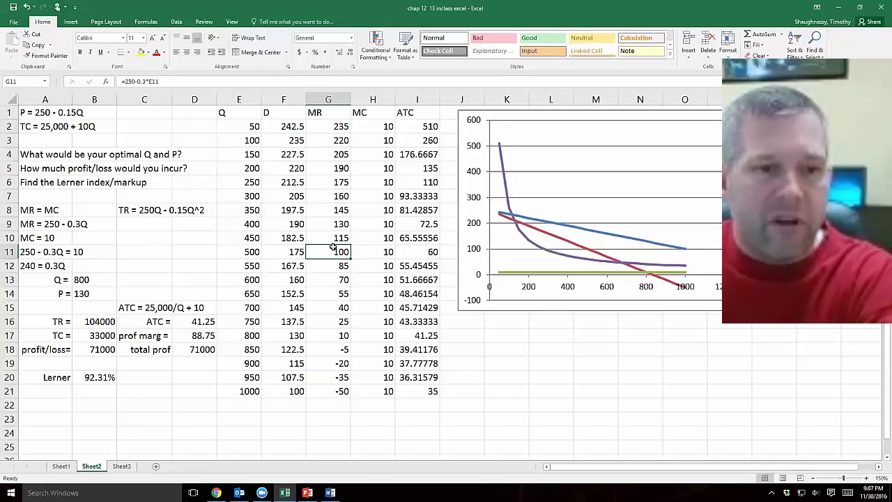
Step: Review the MR = MC condition and the total cost equation in A2 as the basis for marginal cost
click(66, 200)
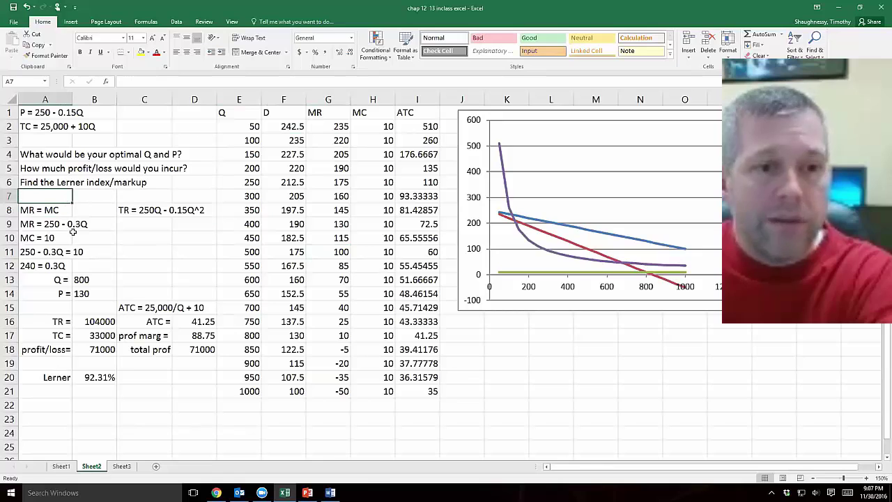
click(65, 212)
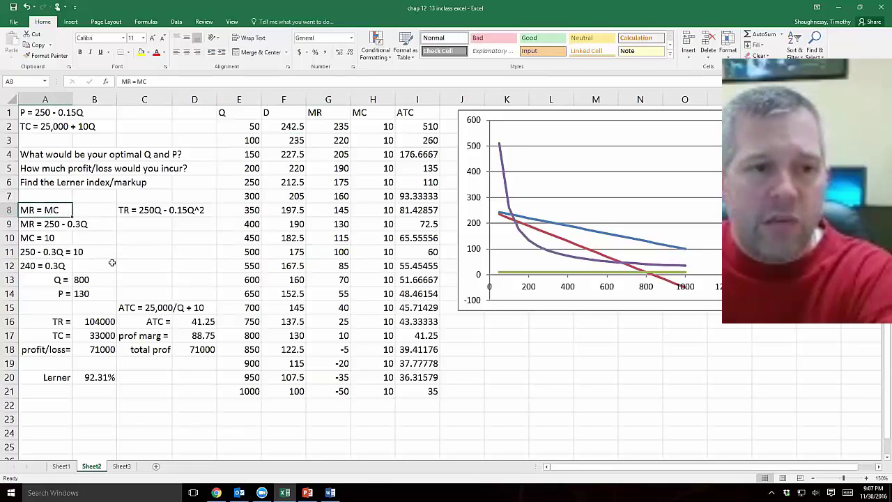
click(61, 127)
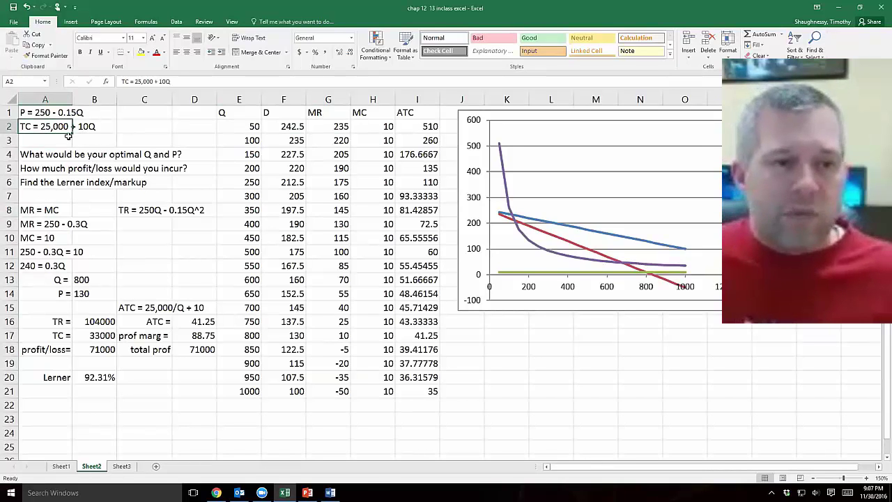
click(55, 137)
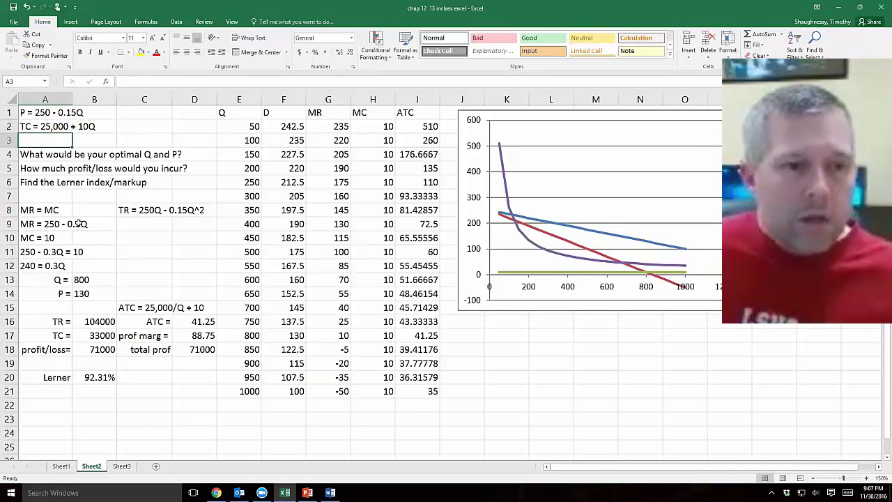
click(31, 130)
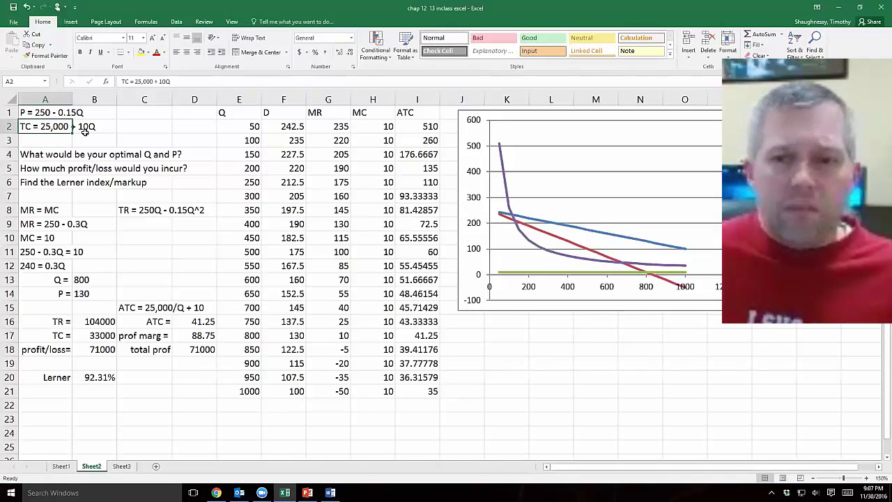
click(56, 142)
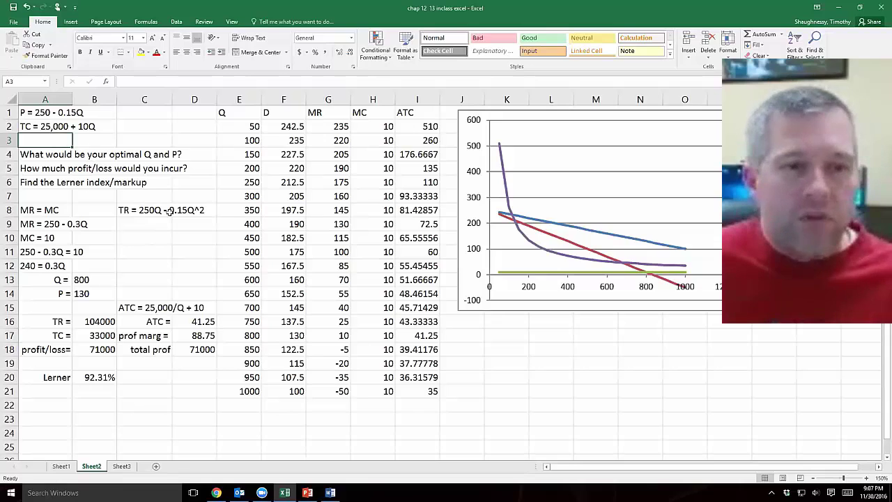
Step: Examine how the total cost equation in A2 leads to the marginal cost equation in A10, alongside the total revenue equation in C8
click(149, 213)
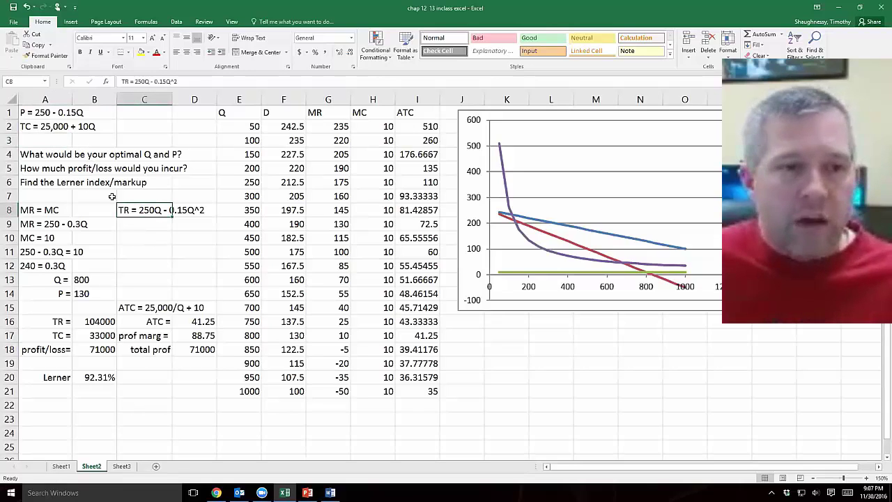
click(25, 126)
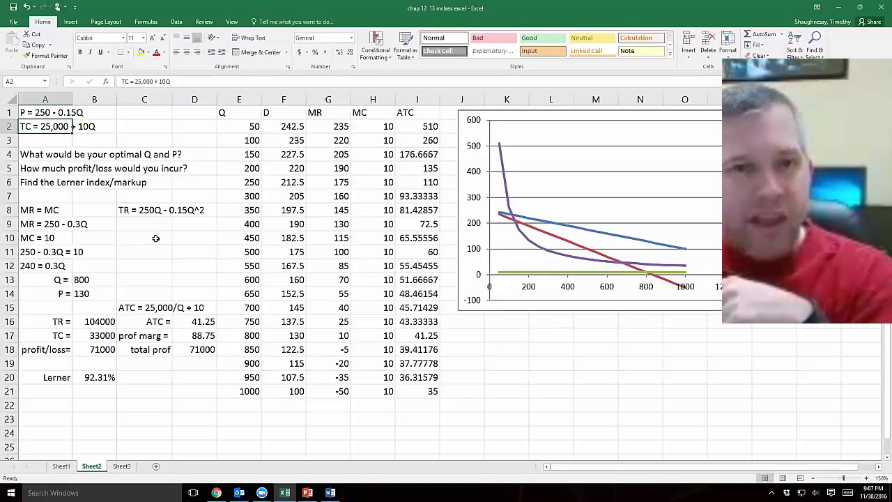
click(56, 139)
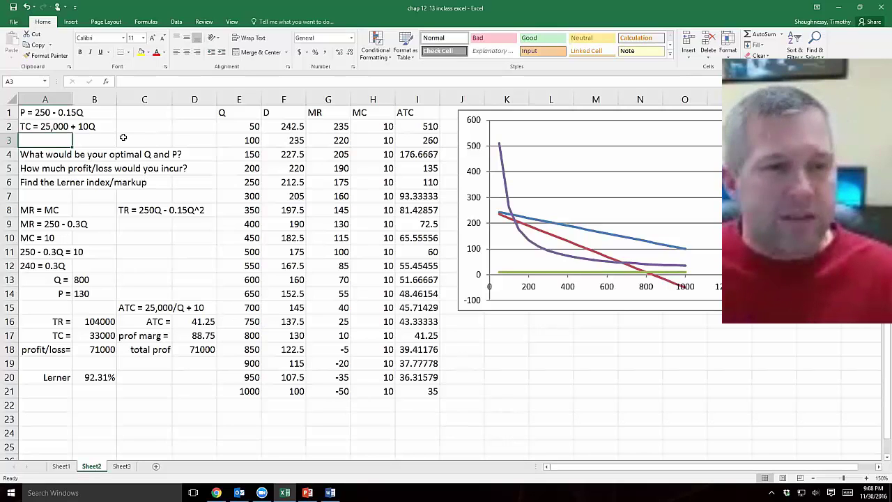
click(48, 127)
click(45, 139)
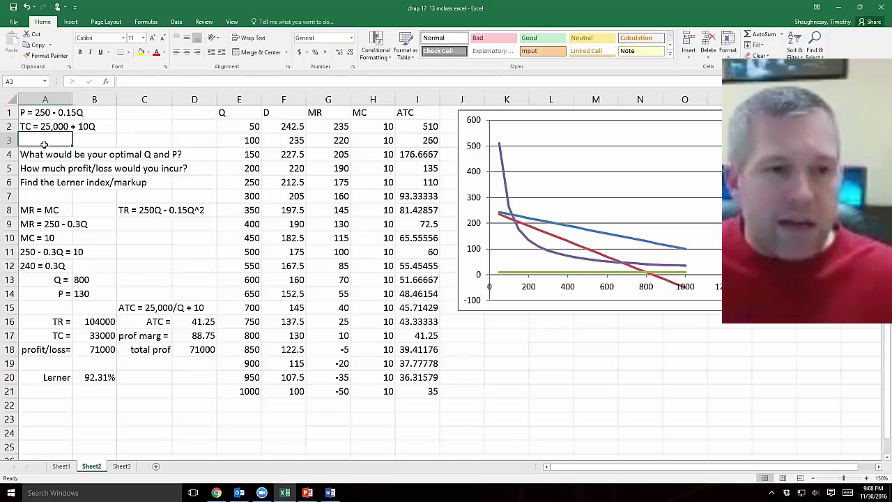
click(59, 210)
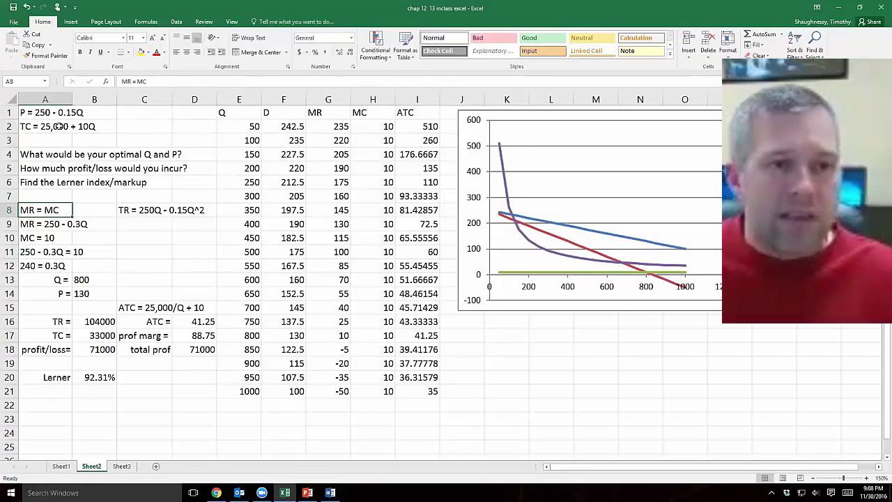
click(59, 127)
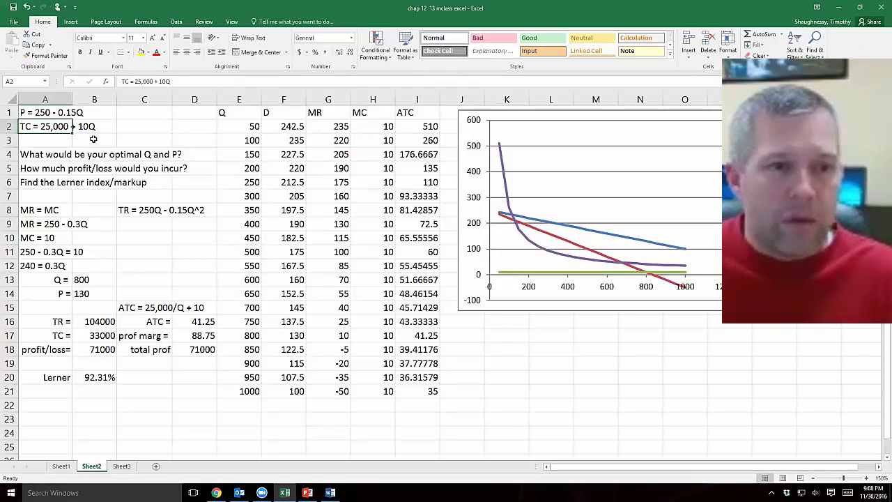
click(34, 140)
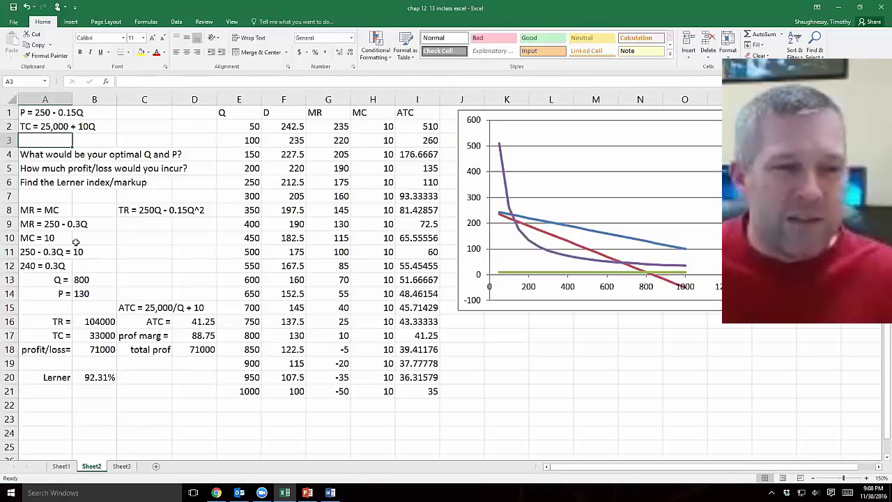
click(54, 238)
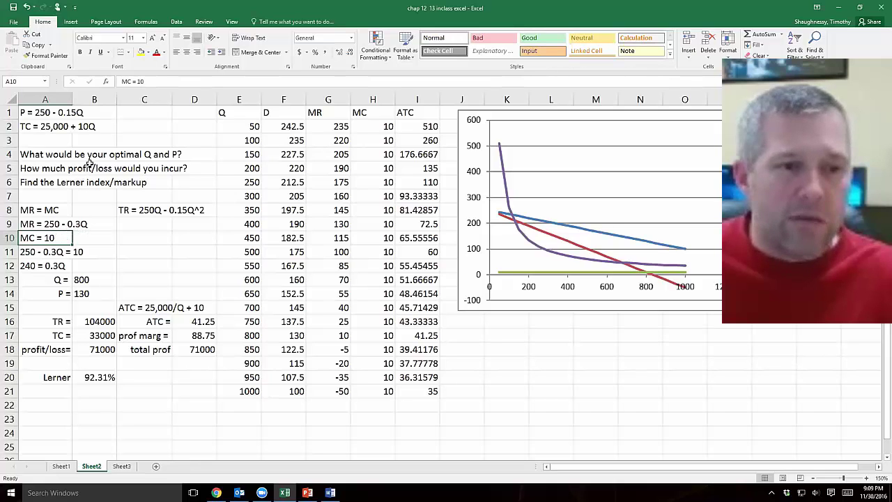
Step: Follow the algebra from the optimal Q and P question through the MR = MC equations in A11 and A12 to the Q formula in B13
click(62, 154)
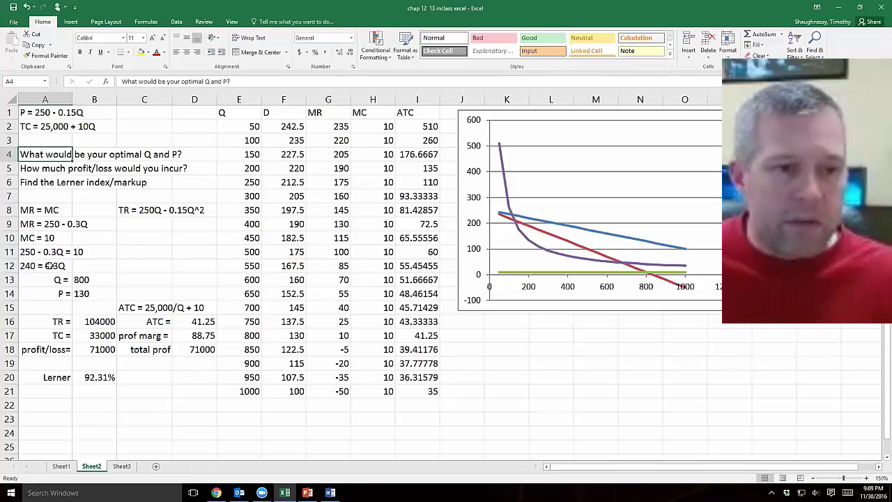
click(32, 255)
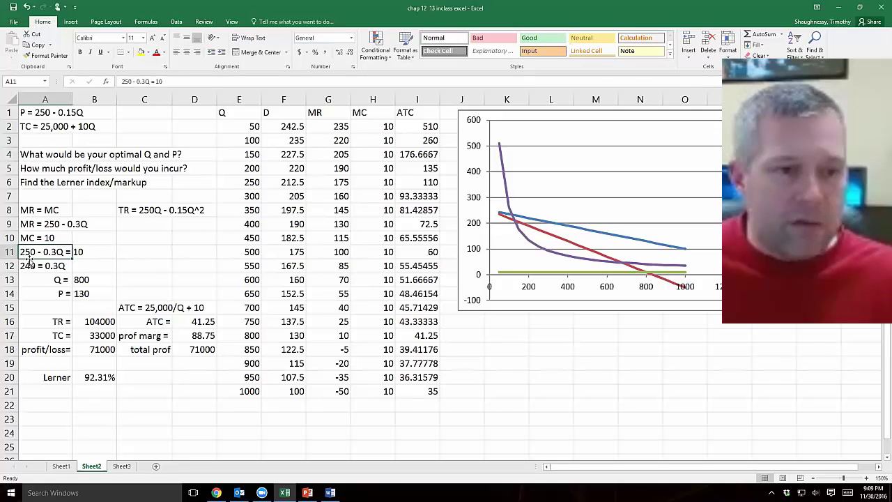
click(98, 266)
click(46, 269)
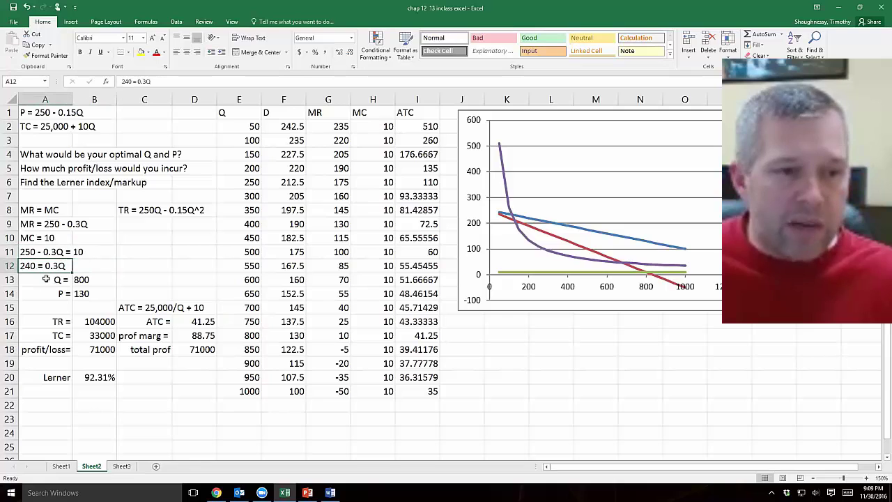
click(39, 283)
click(40, 293)
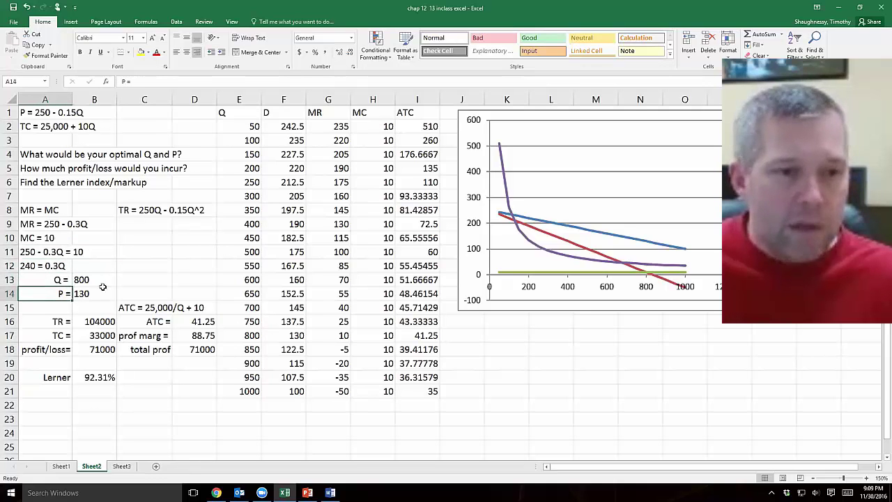
click(85, 282)
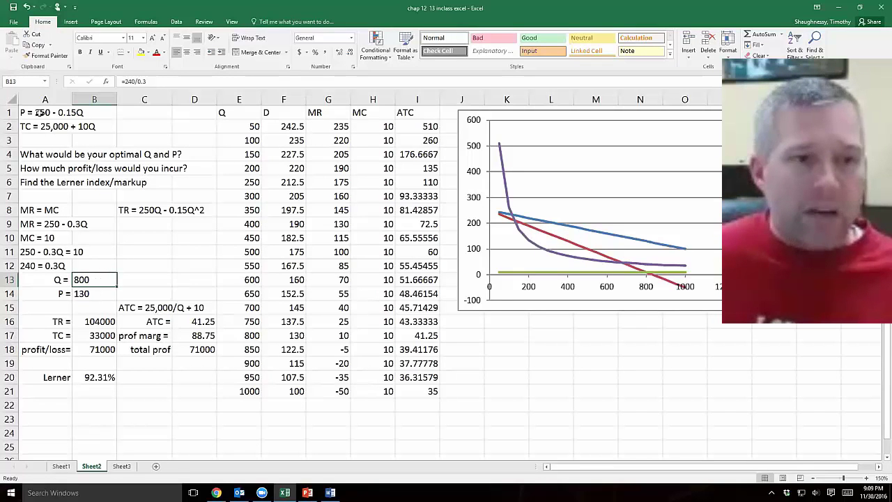
Step: Review how the demand equation in A1 gives the price formula in B14
click(28, 112)
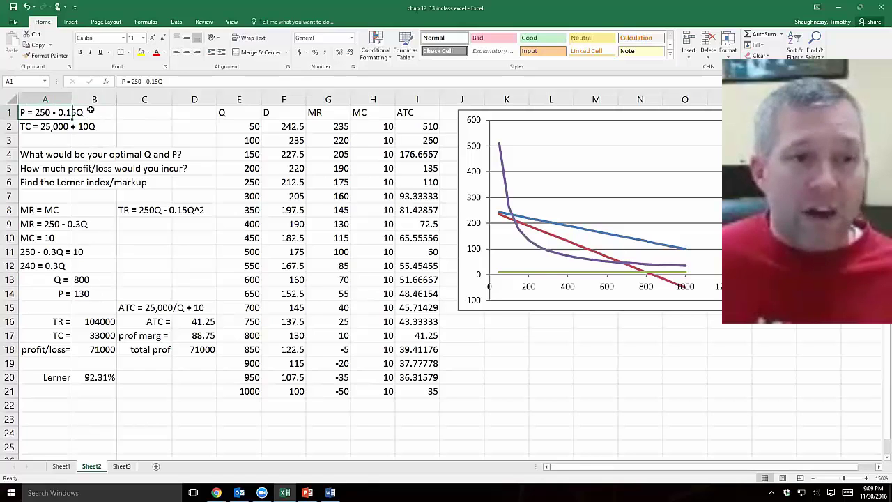
click(119, 111)
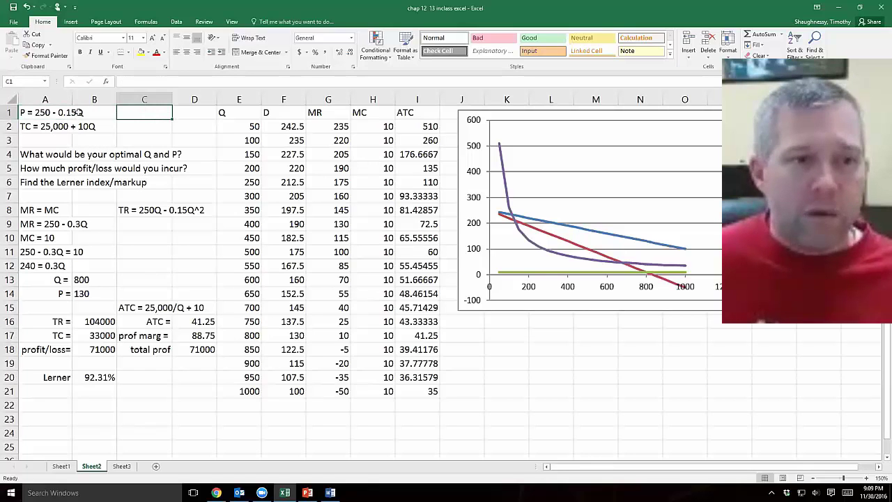
click(96, 293)
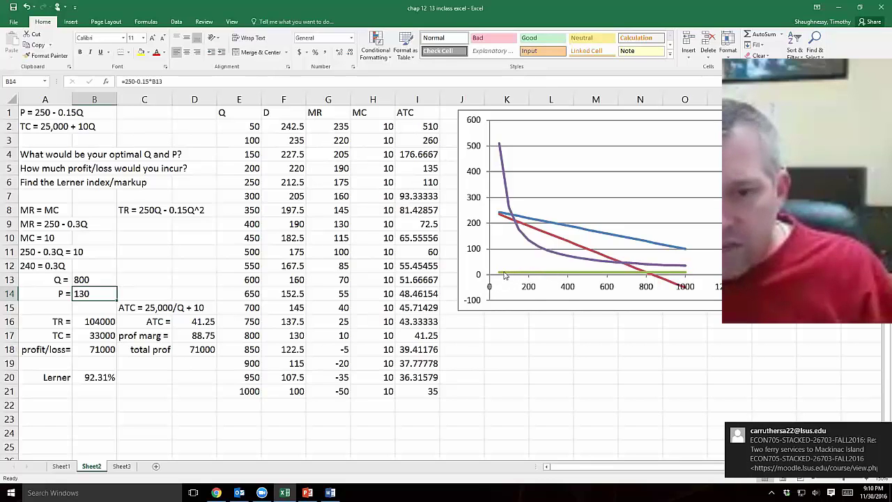
Step: Locate the MR and MC intersection and the matching demand curve point on the chart, and check the demand formula in F17
mouse_move(504, 274)
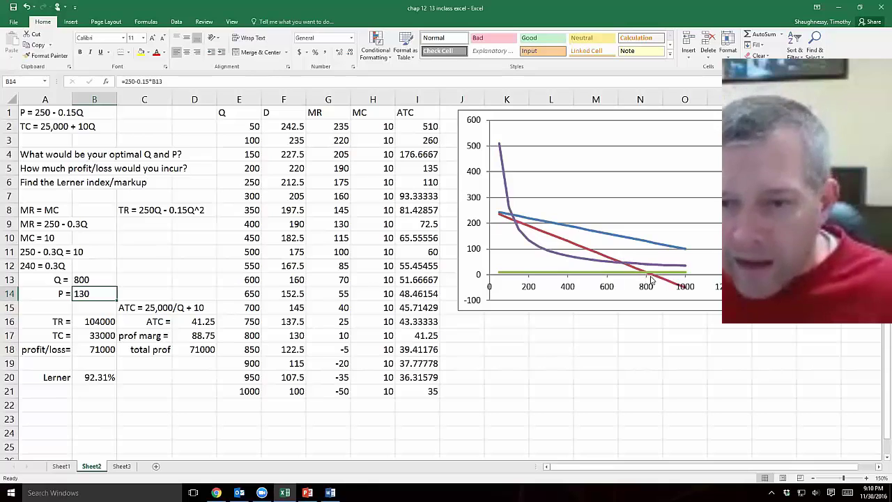
mouse_move(648, 277)
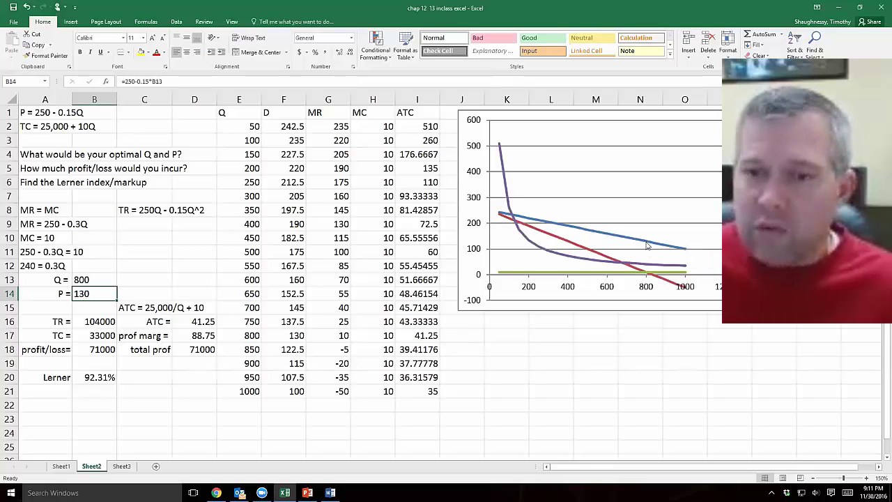
mouse_move(647, 244)
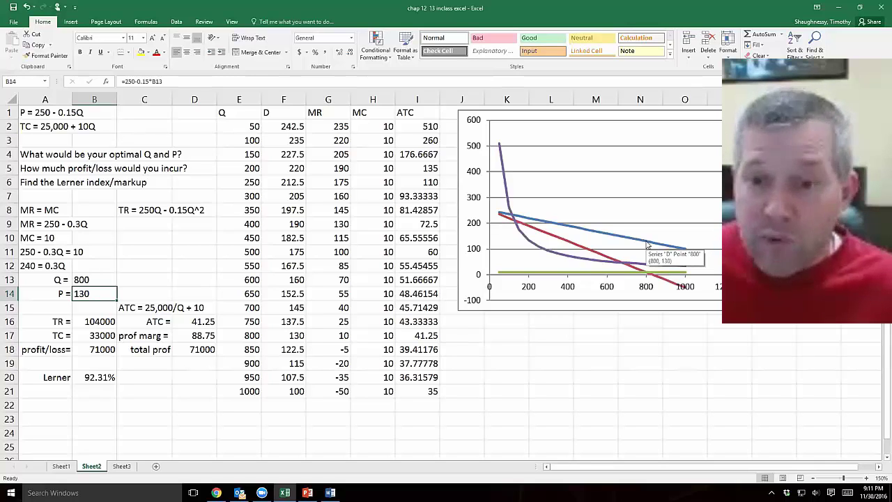
click(290, 336)
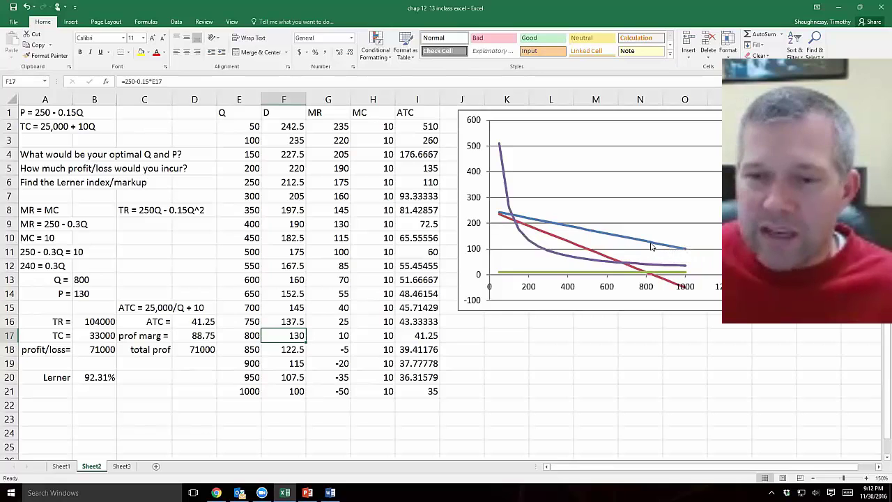
Step: Inspect the optimal Q and P cells and the total revenue, total cost and profit/loss formulas in B16 through B18
click(105, 280)
click(109, 296)
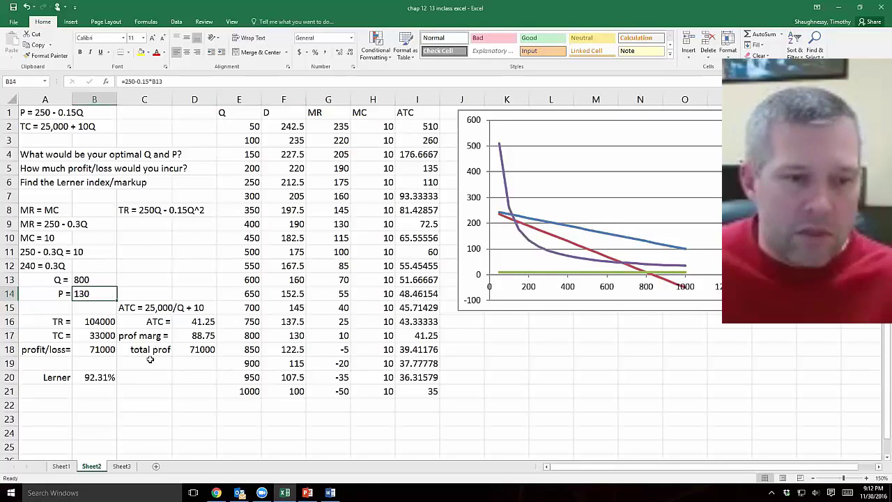
click(153, 306)
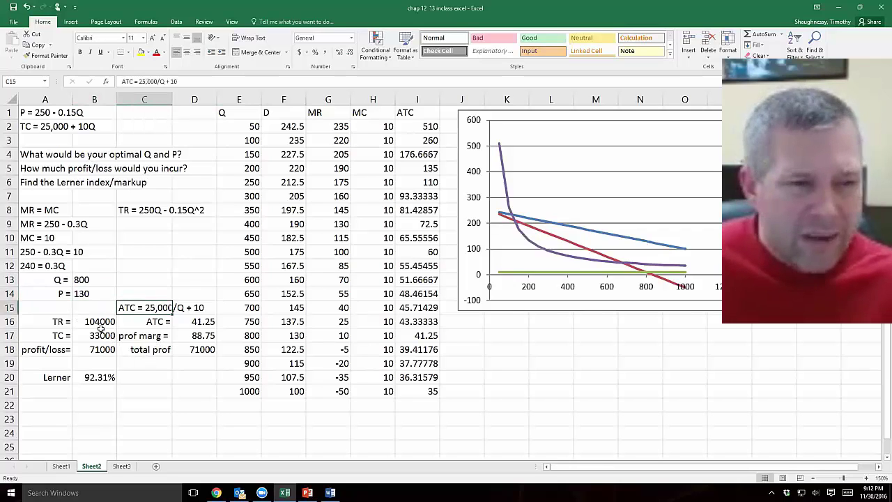
click(93, 321)
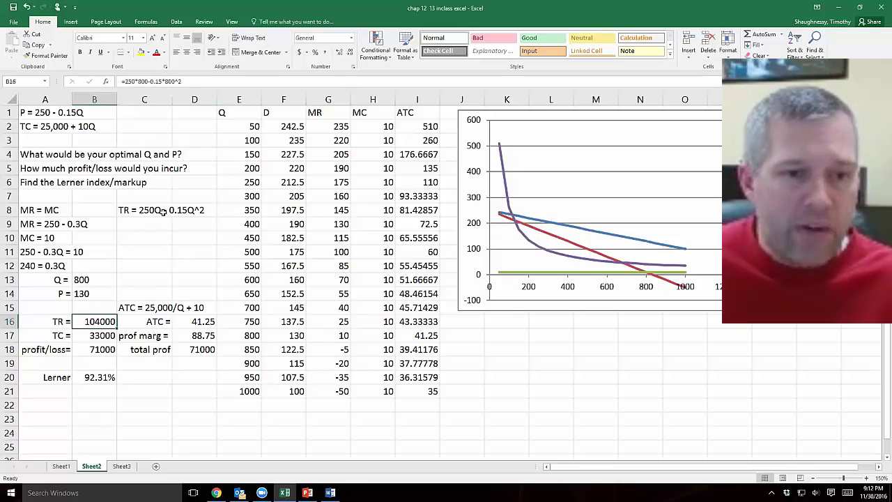
click(106, 336)
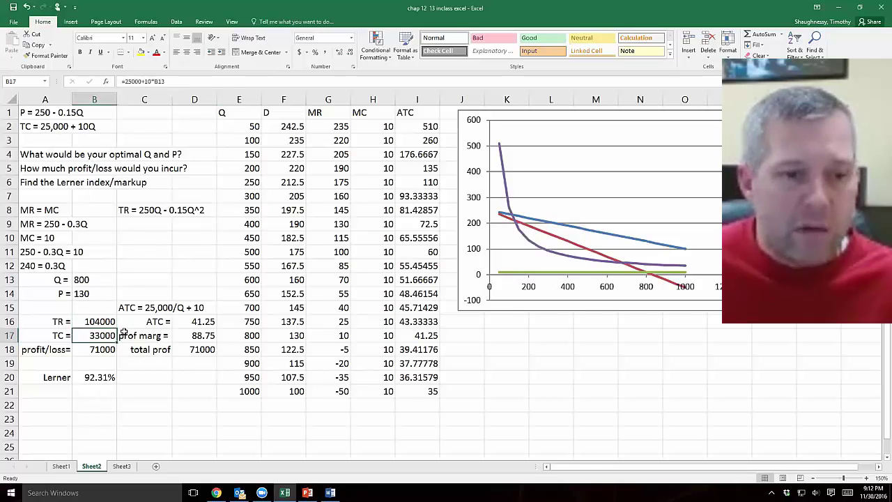
click(99, 351)
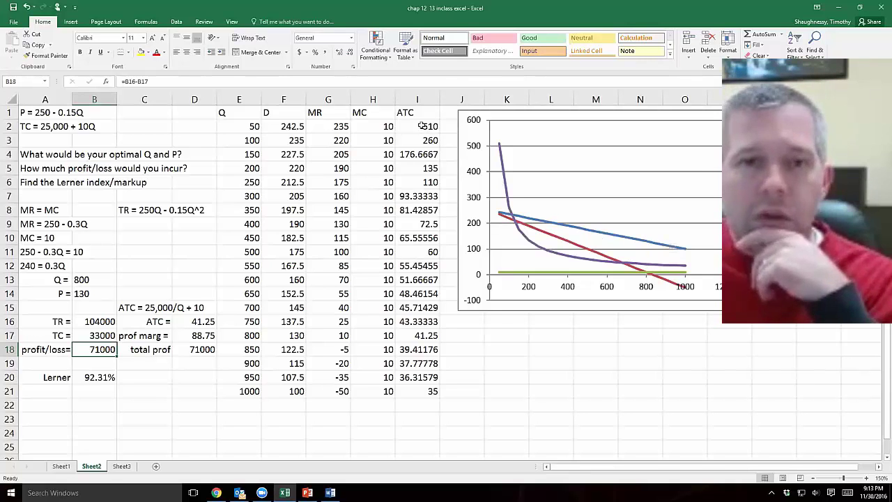
Step: Examine how average total cost follows from the total cost equation, using C15, the formula in I2 and the ATC curve on the chart
click(26, 130)
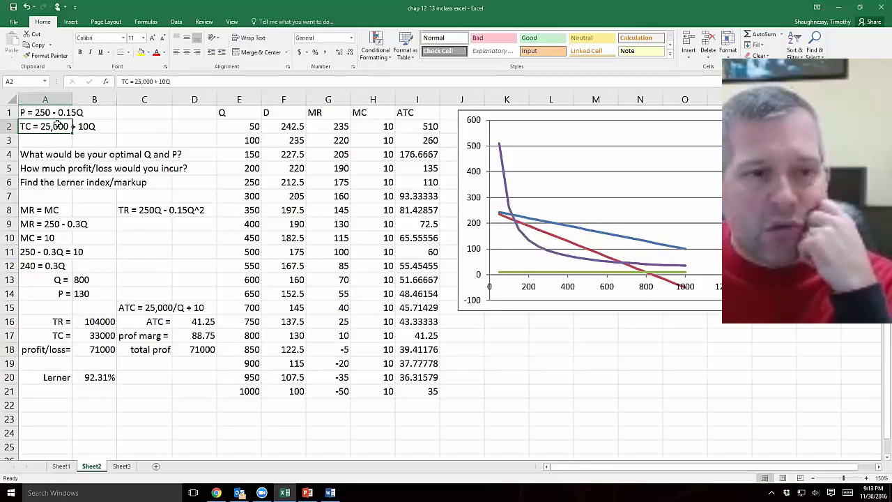
click(148, 308)
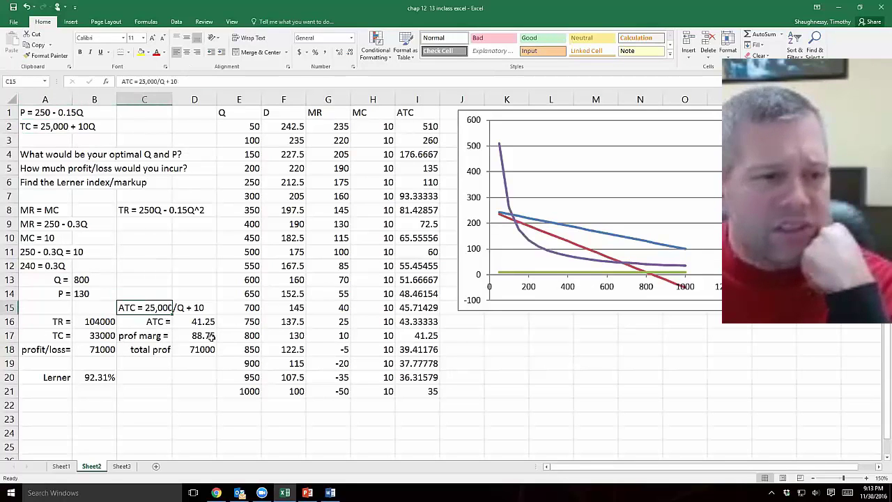
click(166, 286)
click(408, 125)
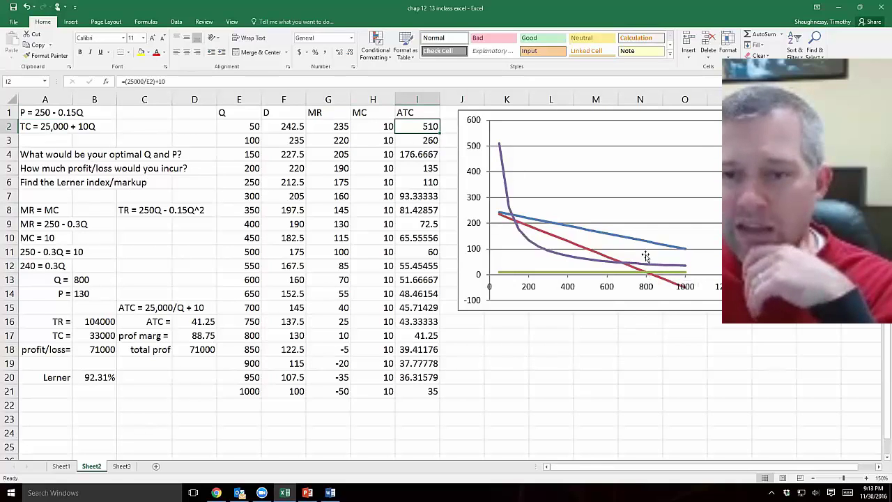
mouse_move(644, 257)
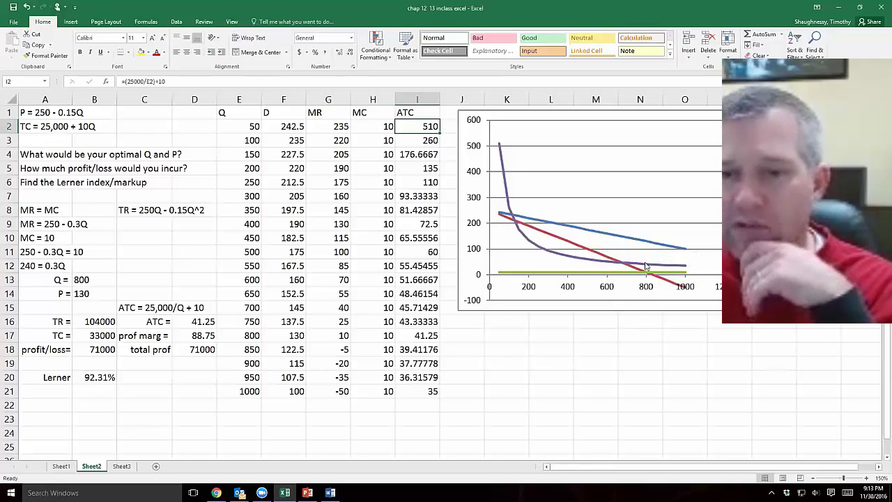
mouse_move(647, 267)
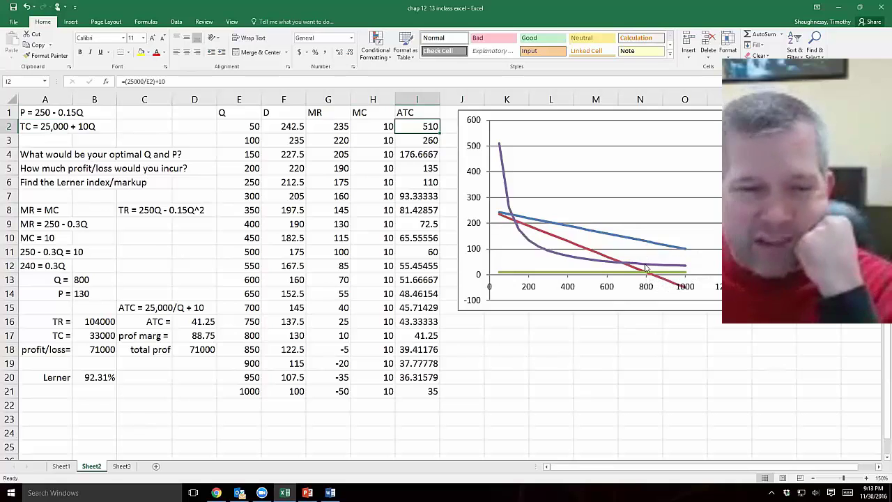
Step: Inspect the profit margin and total profit formulas in D17 and D18, and compare them with the profit/loss formula in B18
click(199, 349)
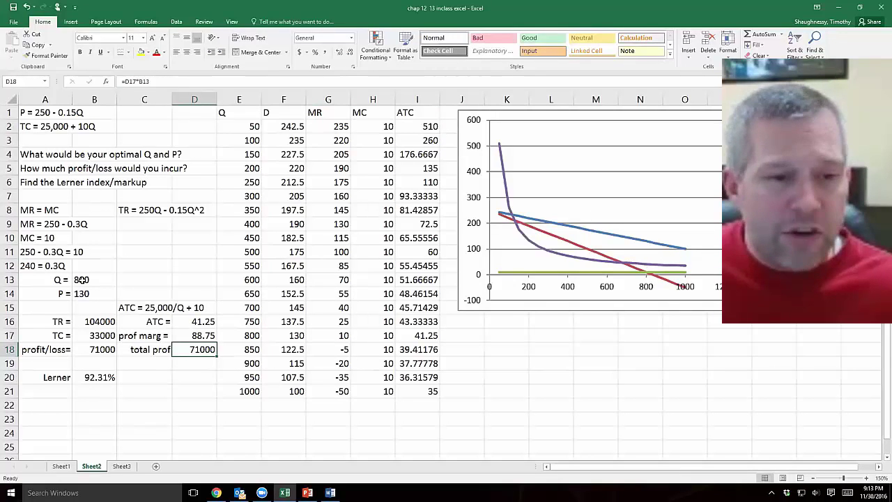
click(188, 338)
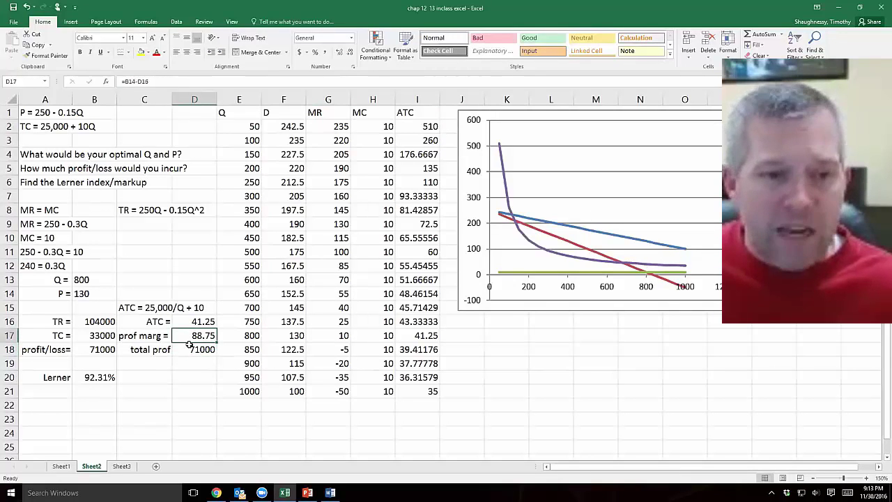
click(188, 345)
click(157, 79)
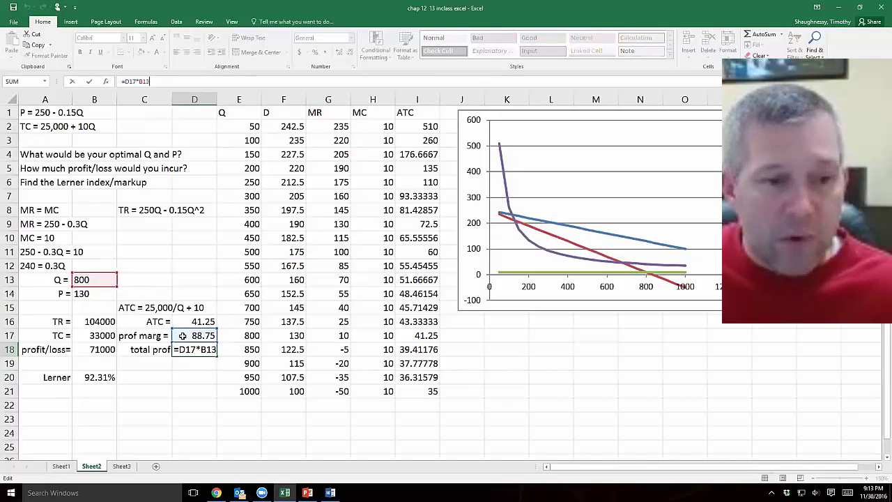
key(Return)
key(Up)
key(Left)
key(Left)
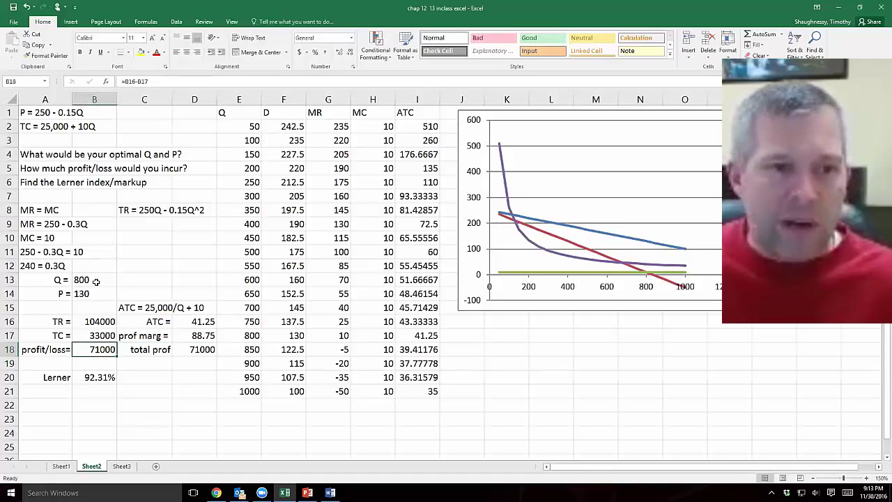
key(Right)
key(Right)
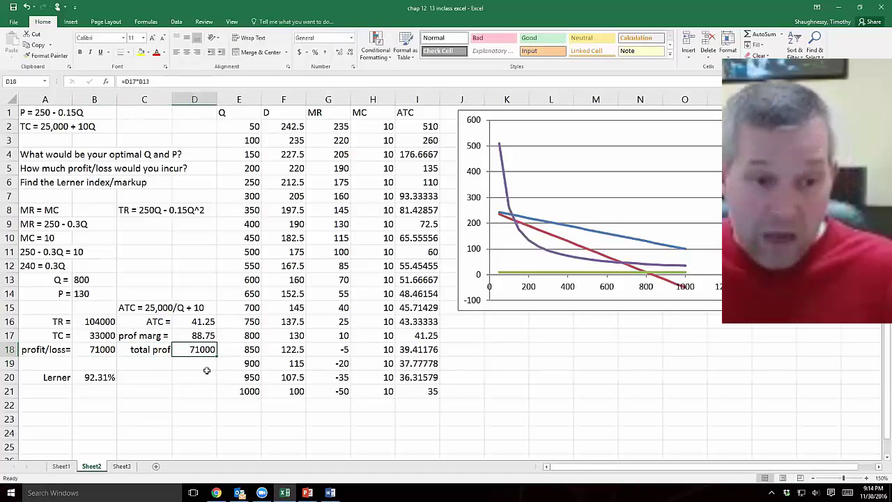
Step: Switch to the PowerPoint in-class problems to check the demand and total cost questions, and return to the Excel workbook
click(200, 367)
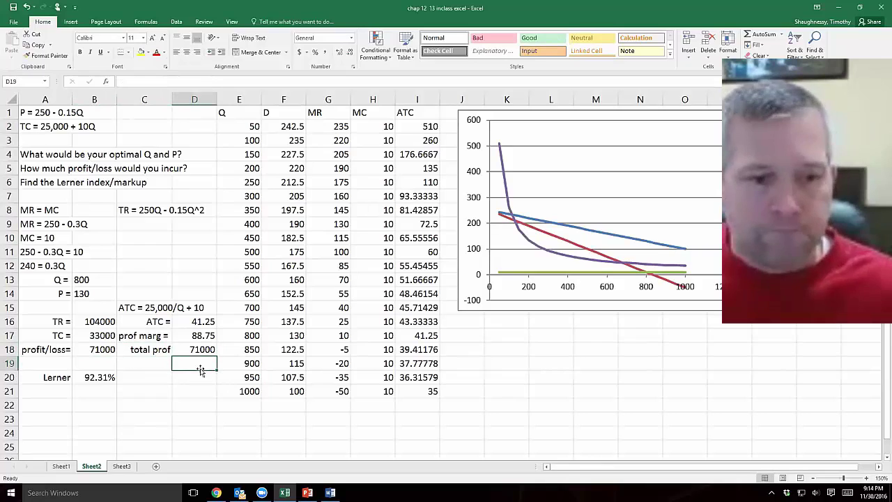
click(308, 493)
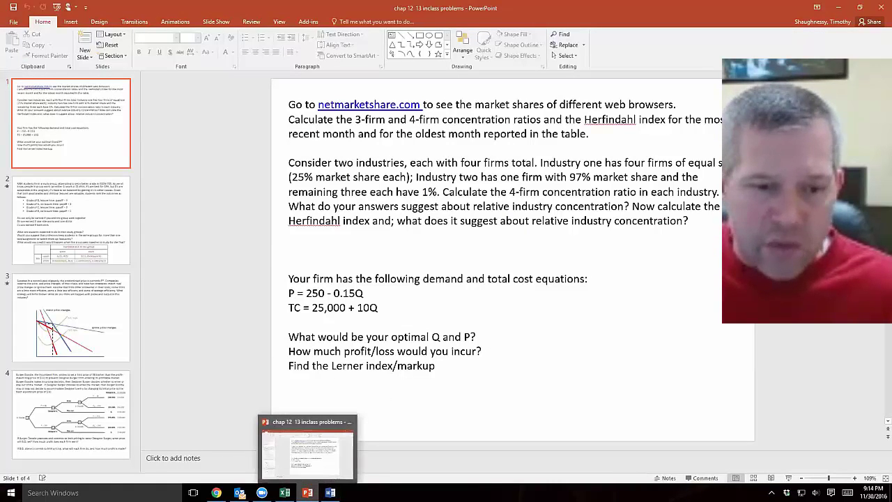
mouse_move(331, 493)
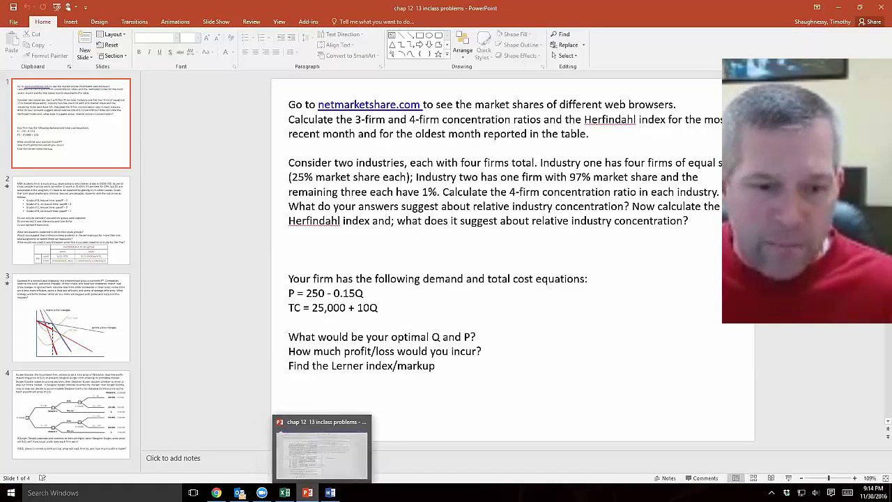
click(285, 493)
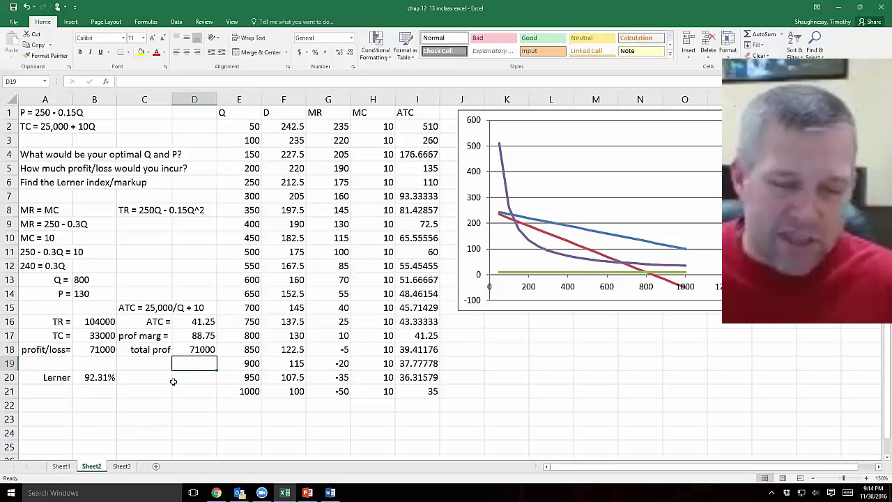
Step: Inspect the Lerner index formula in B20 and the price cell it references
click(98, 374)
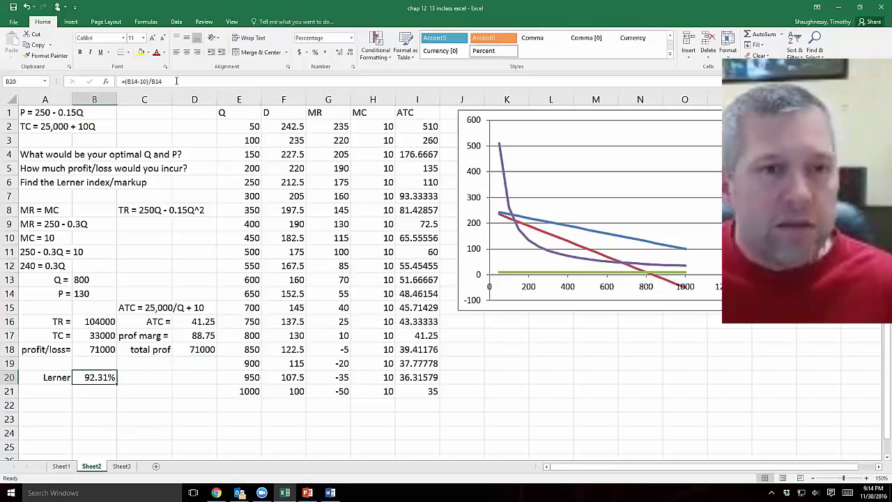
double_click(98, 374)
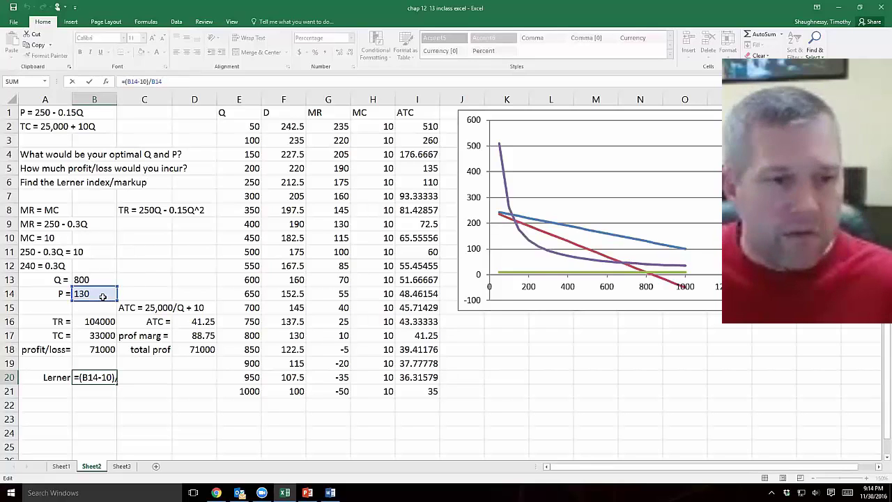
key(Return)
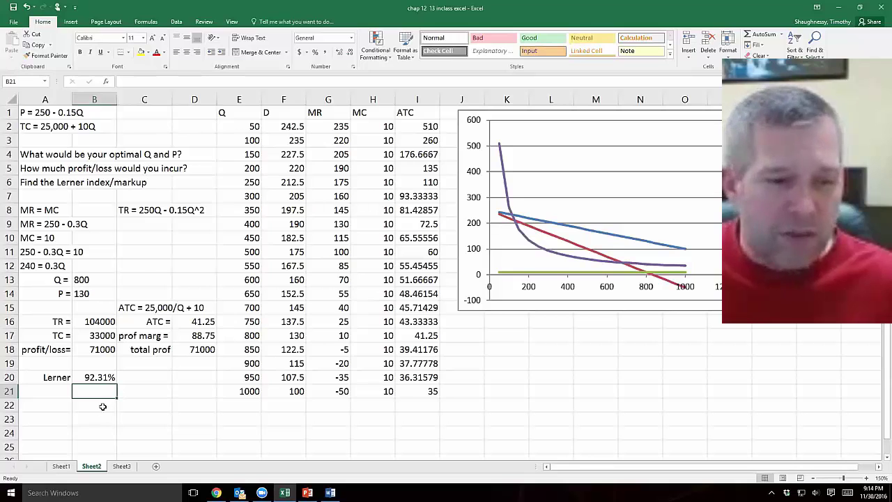
Step: Review the ATC equation in C15 and the formula in D16, and locate the ATC curve near the optimal quantity on the chart
click(45, 136)
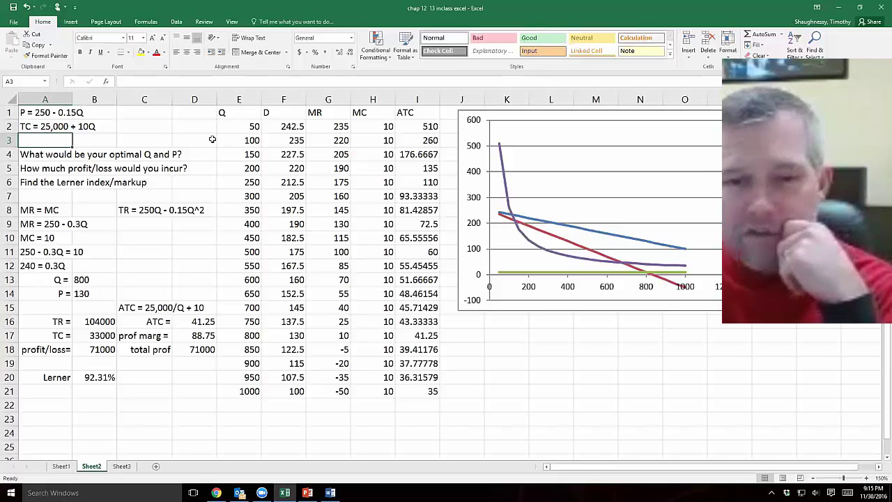
click(150, 310)
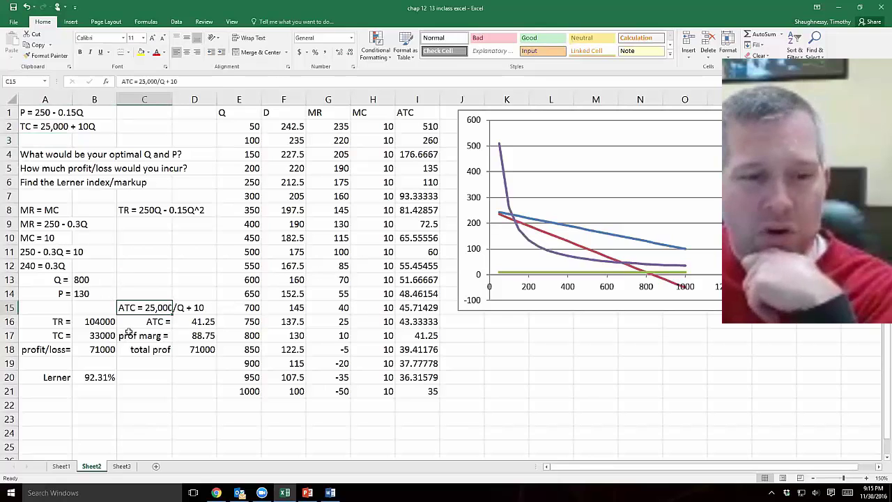
click(187, 323)
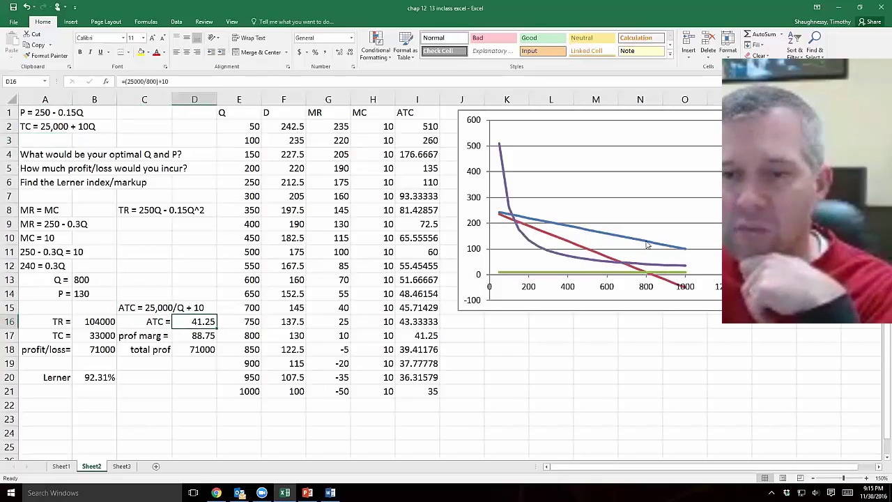
mouse_move(647, 269)
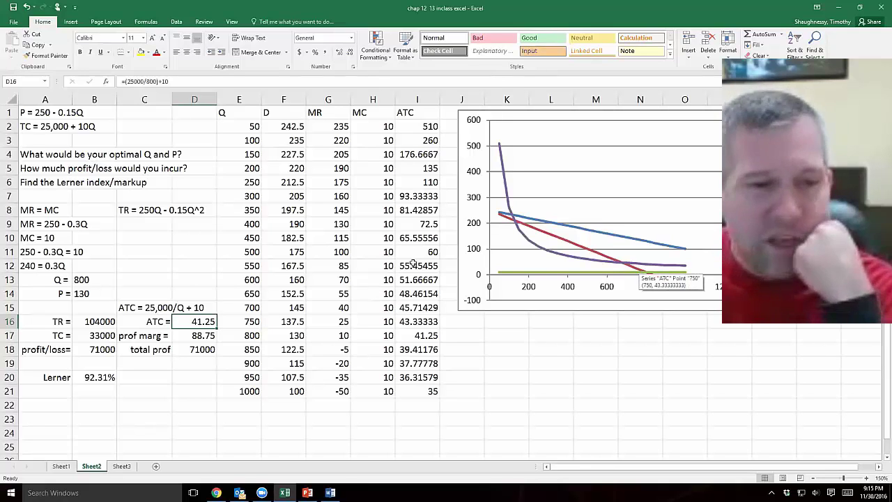
Step: Examine the fixed and variable cost terms of the total cost equation in A2
click(49, 129)
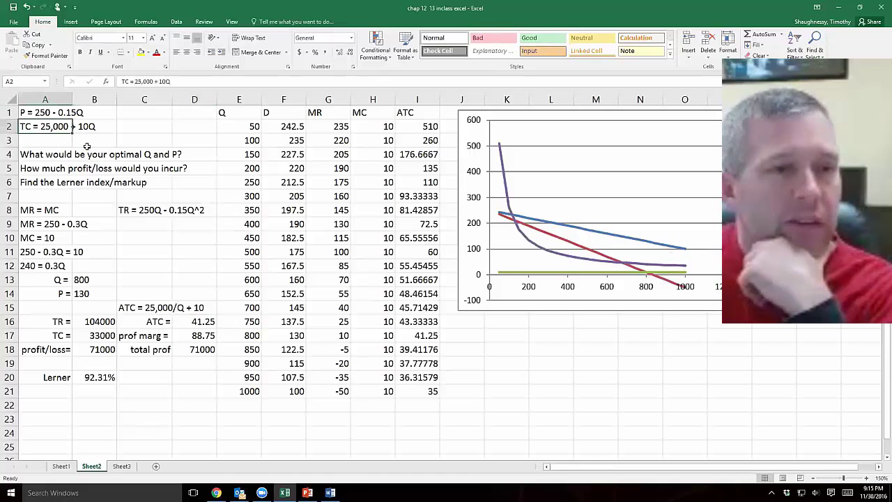
click(61, 139)
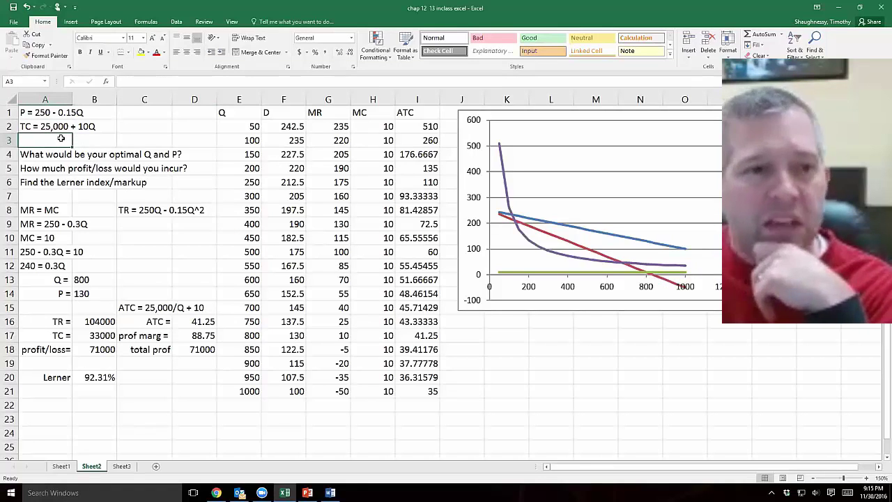
click(51, 130)
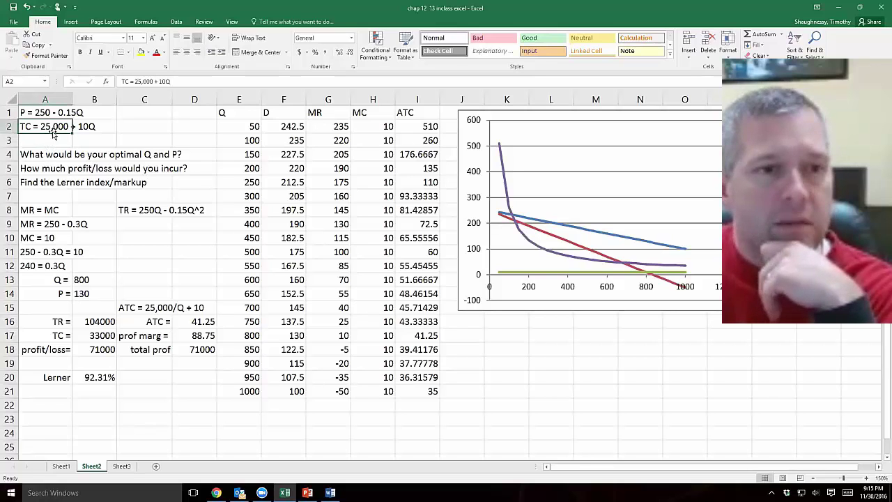
click(53, 139)
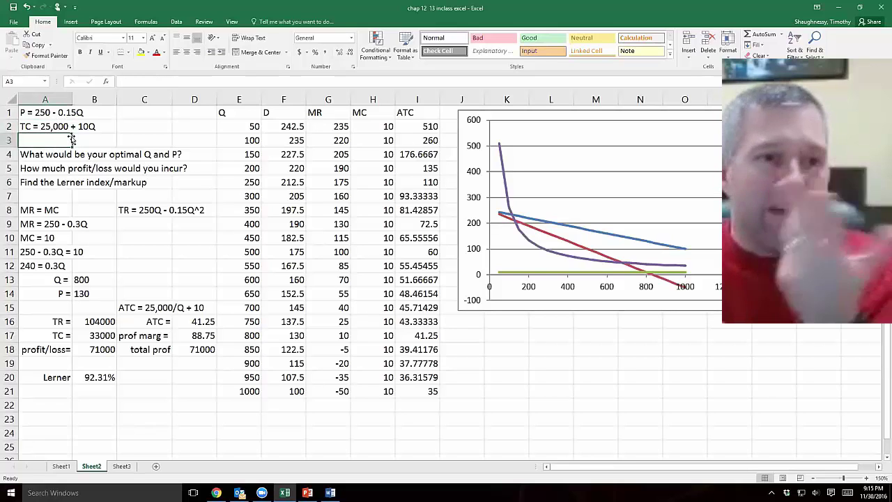